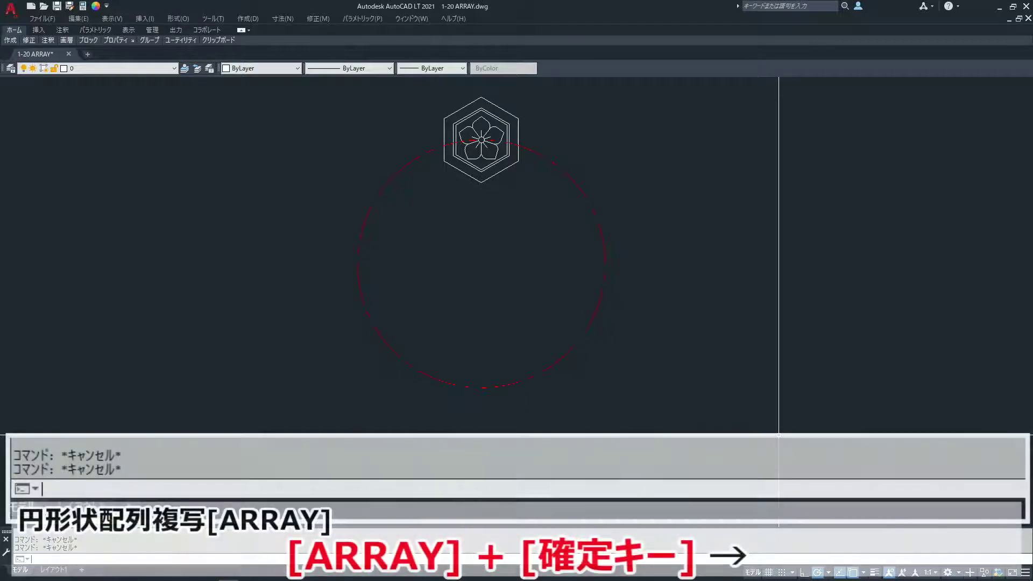
Step: Create a polar array of the hexagonal flower crest around the centre of the red dashed circle
{"action": "type", "text": "array"}
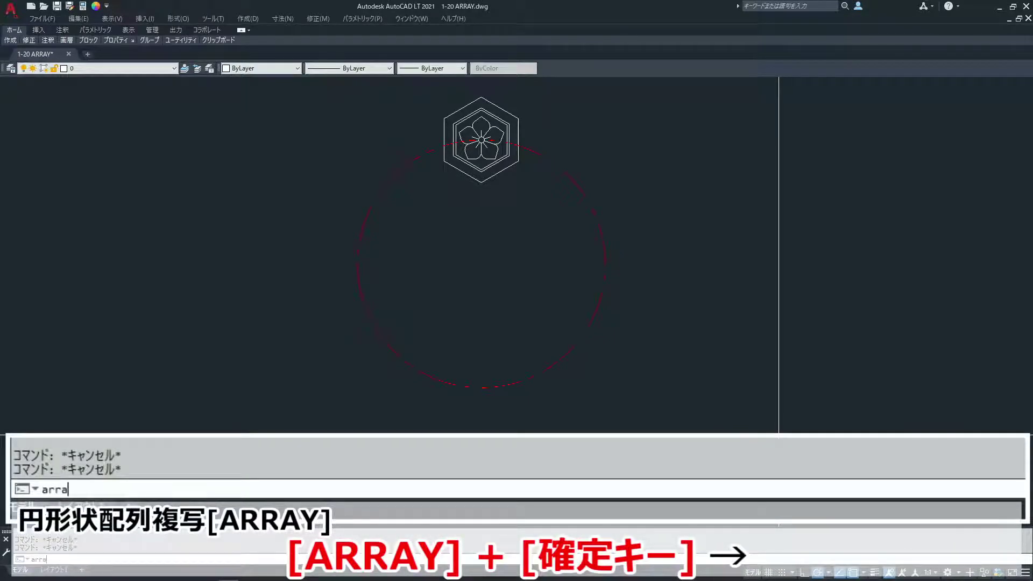
{"action": "key", "text": "Return"}
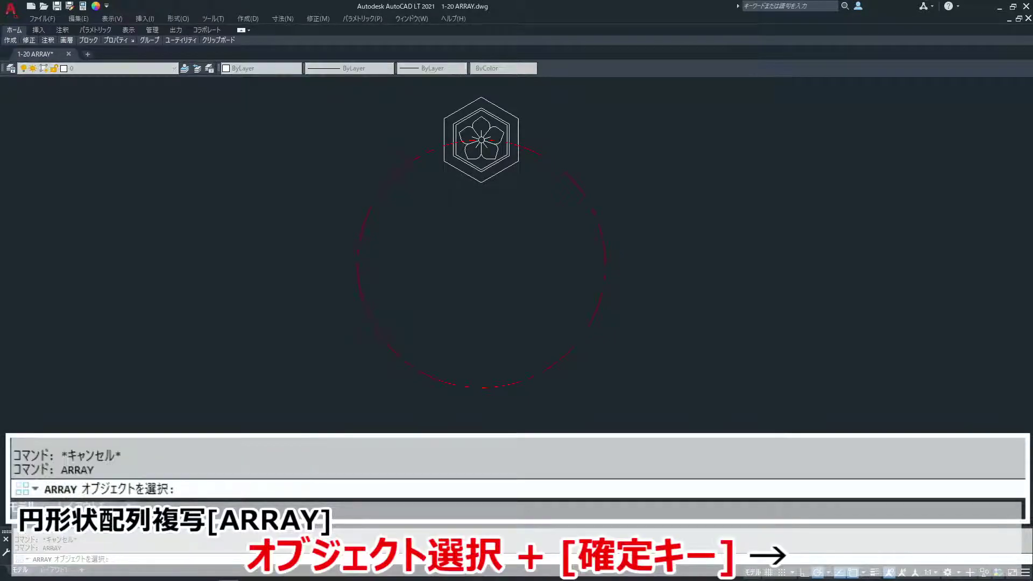
{"action": "left_click", "coordinate": [507, 103]}
{"action": "left_click", "coordinate": [430, 188]}
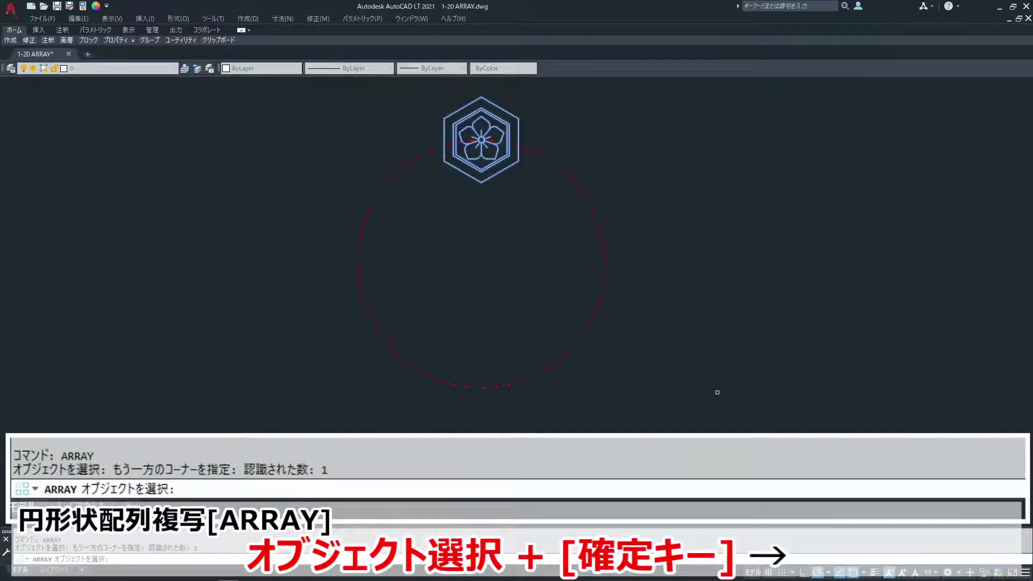
{"action": "key", "text": "Return"}
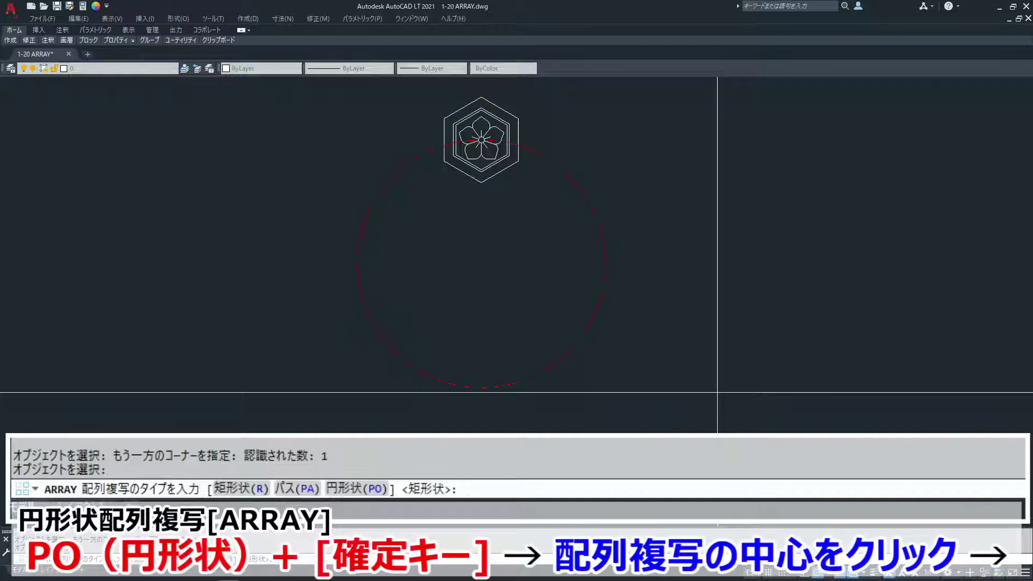
{"action": "type", "text": "po"}
{"action": "key", "text": "Return"}
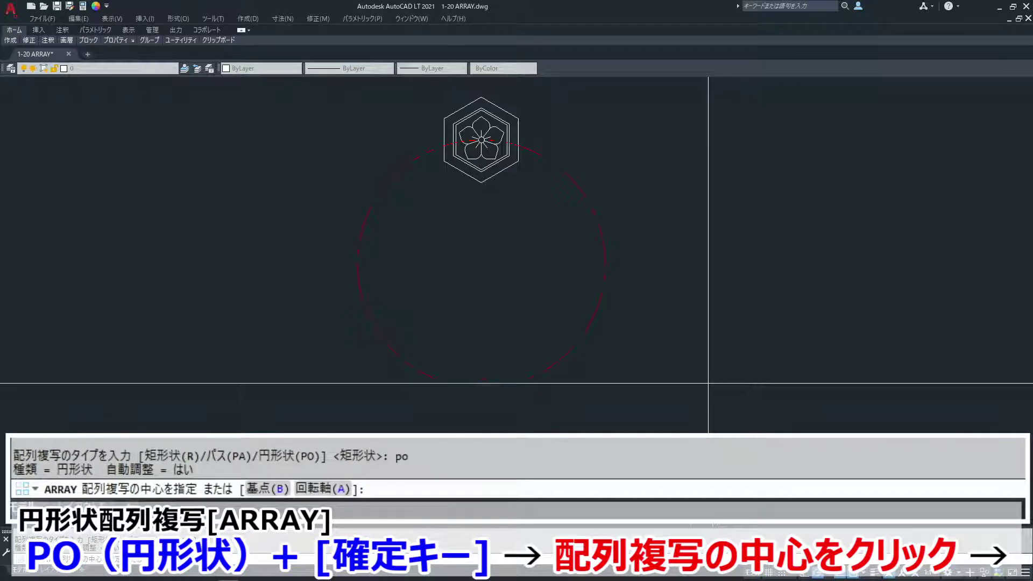
{"action": "left_click", "coordinate": [481, 264]}
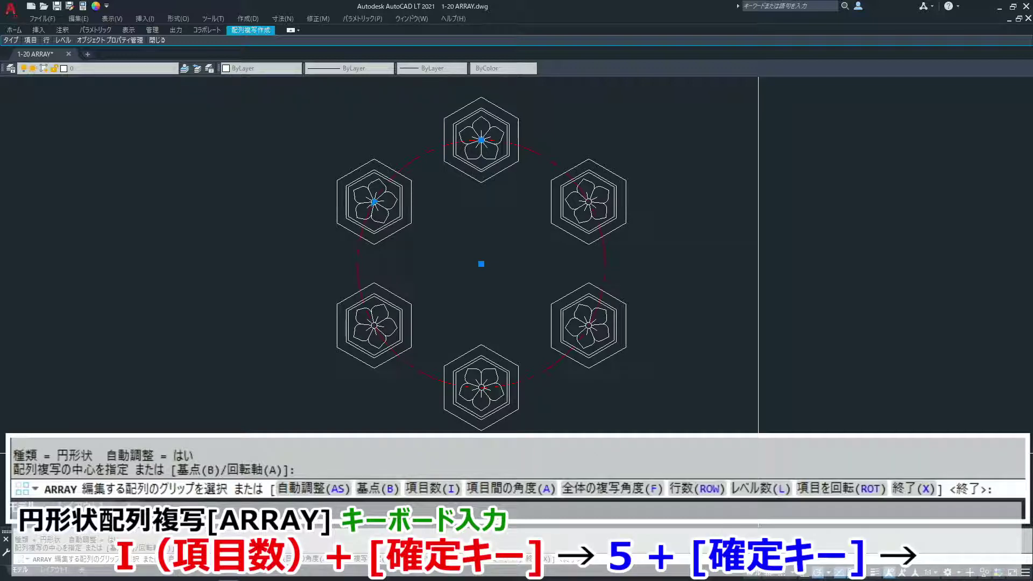
Step: Set the polar array to 5 items with item rotation turned off, and finish the array
{"action": "type", "text": "i"}
{"action": "key", "text": "Return"}
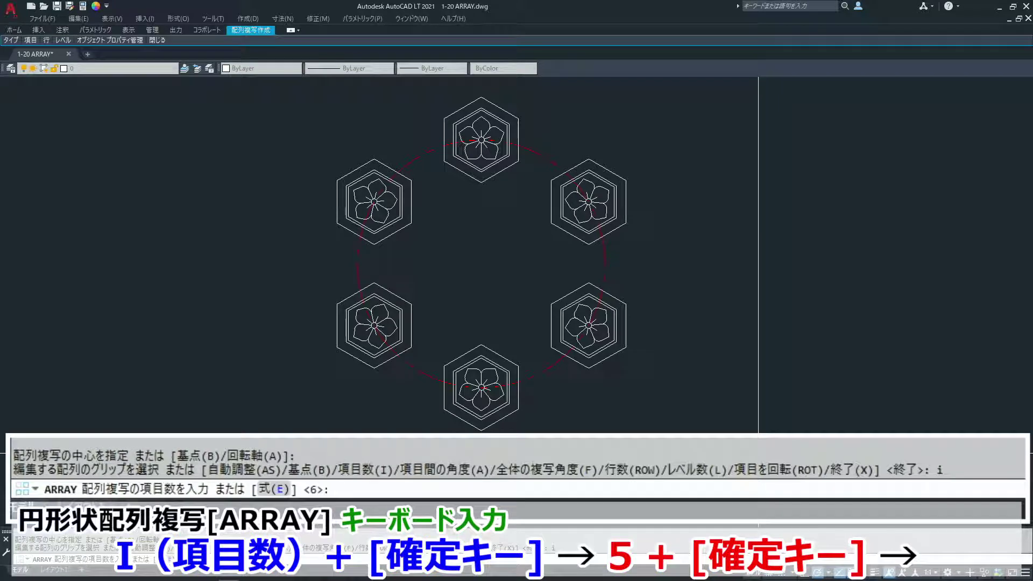
{"action": "type", "text": "5"}
{"action": "key", "text": "Return"}
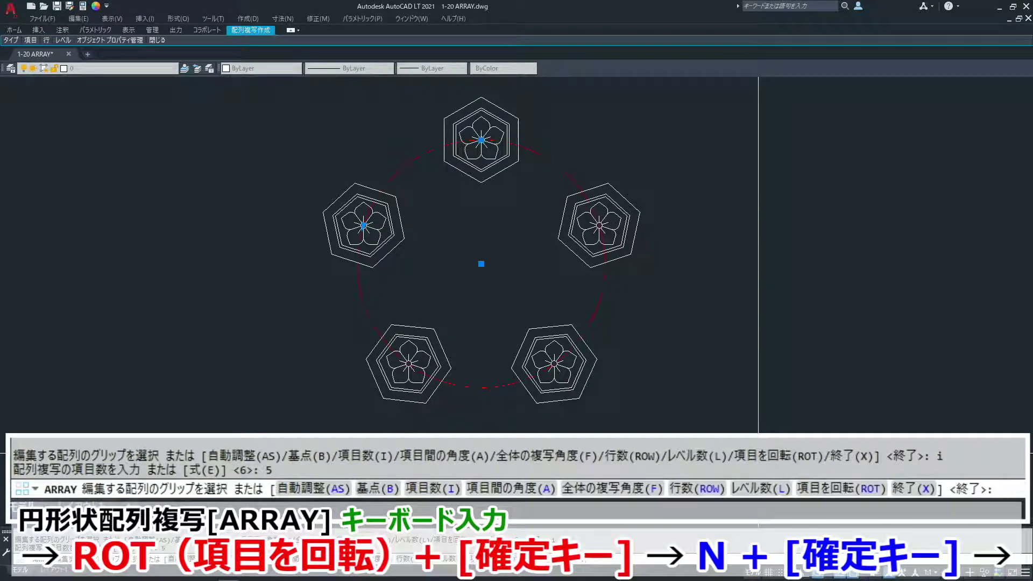
{"action": "type", "text": "rot"}
{"action": "key", "text": "Return"}
{"action": "type", "text": "n"}
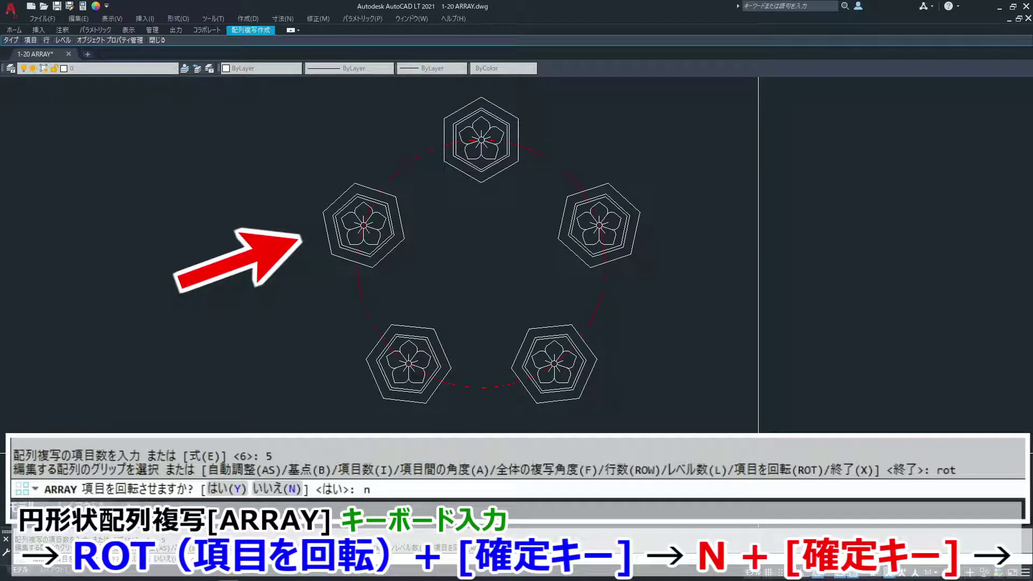
{"action": "key", "text": "Return"}
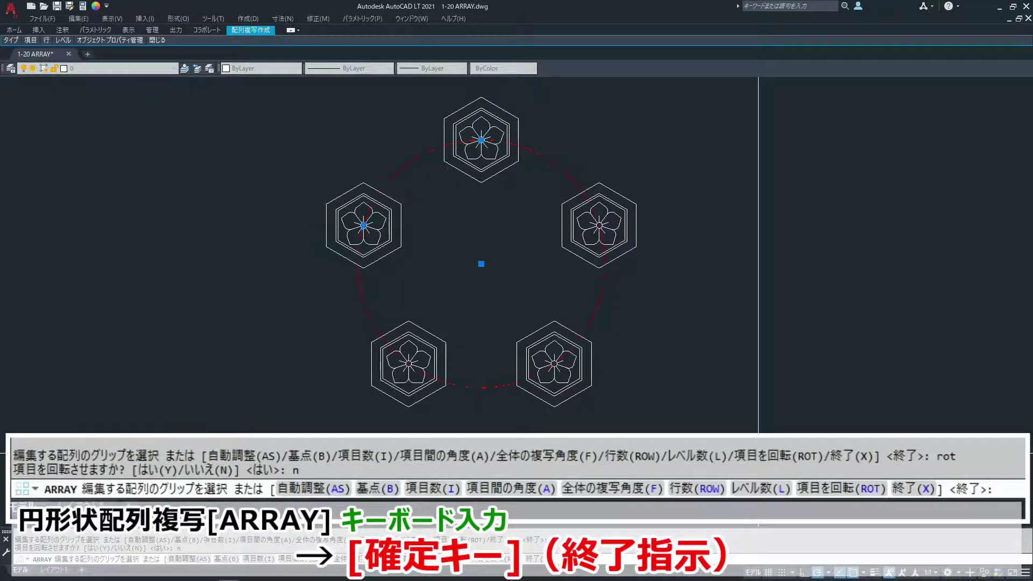
{"action": "key", "text": "Return"}
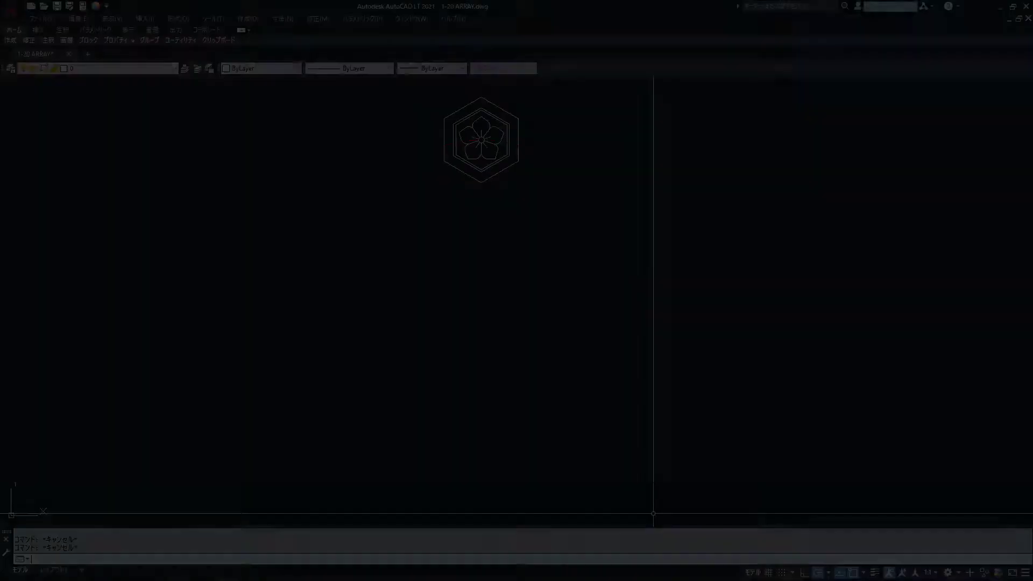
Step: Start a new ARRAY of the single hexagonal flower crest, using the polar type centred on the red dashed circle
{"action": "type", "text": "ar"}
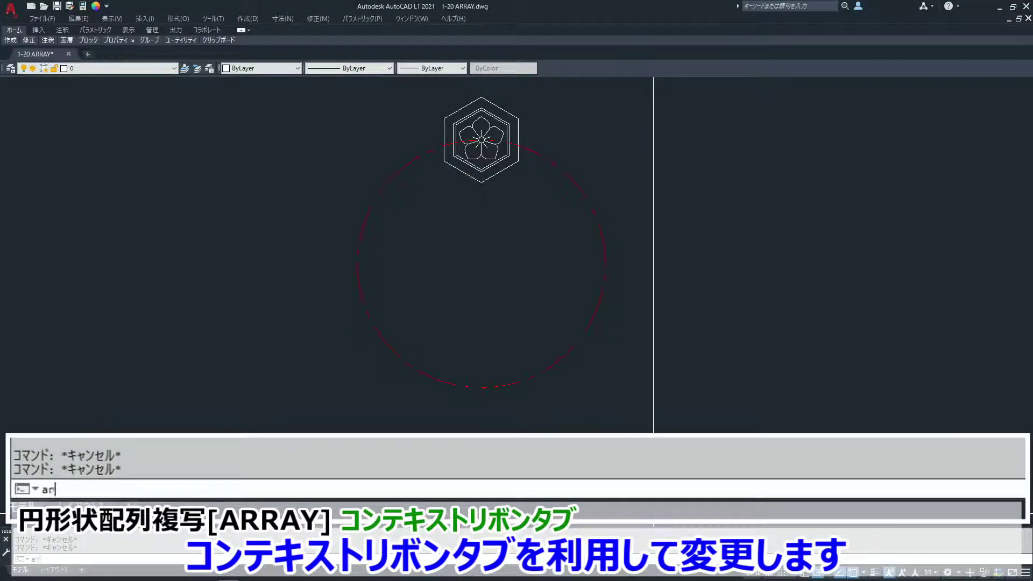
{"action": "type", "text": "ray"}
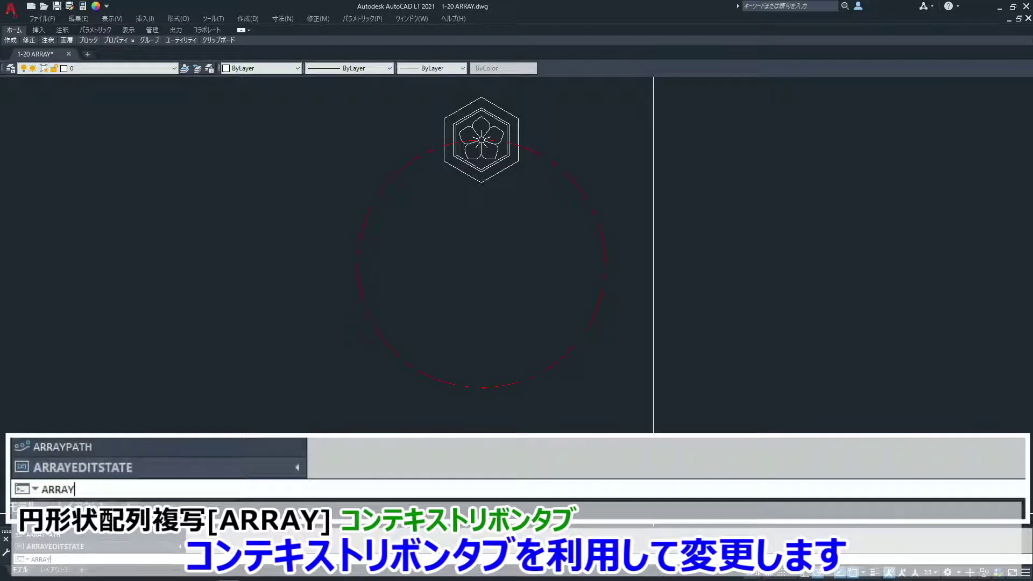
{"action": "key", "text": "Return"}
{"action": "left_click", "coordinate": [562, 120]}
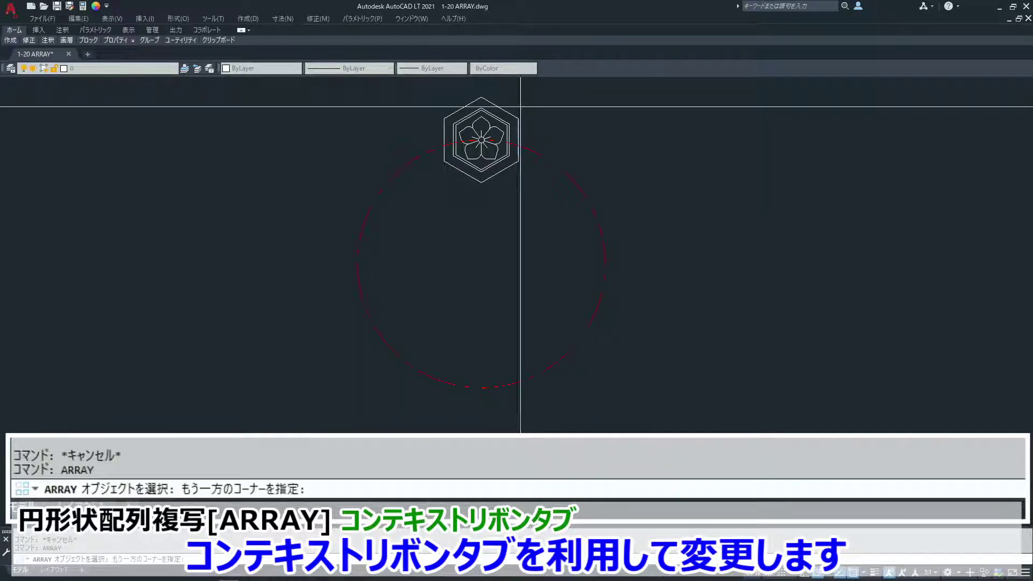
{"action": "left_click", "coordinate": [486, 122]}
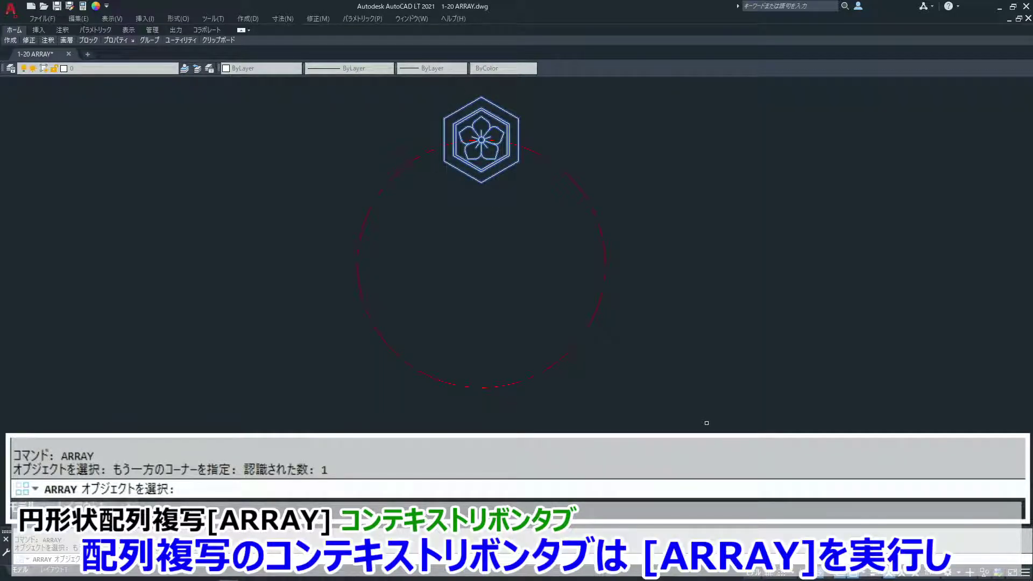
{"action": "key", "text": "Return"}
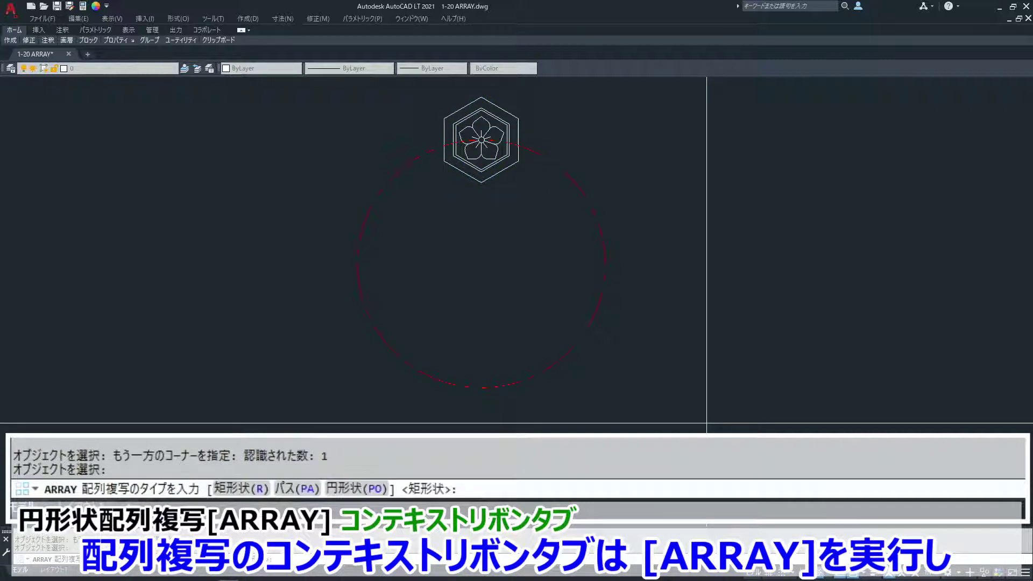
{"action": "type", "text": "po"}
{"action": "key", "text": "Return"}
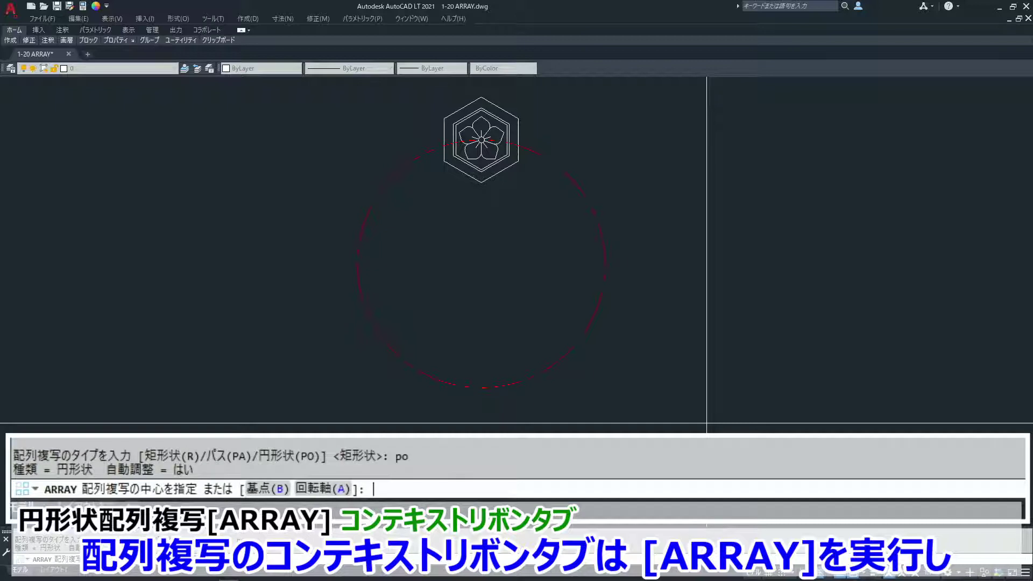
{"action": "left_click", "coordinate": [482, 264]}
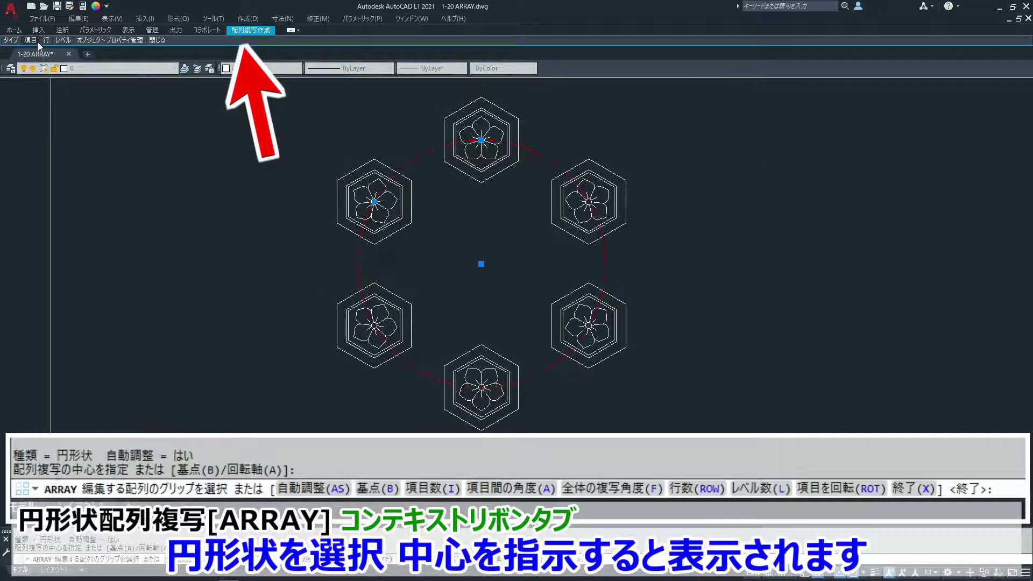
Step: Give the new polar array 5 items through its contextual settings, disable Rotate Items (項目を回転), and close the array
{"action": "mouse_move", "coordinate": [38, 42]}
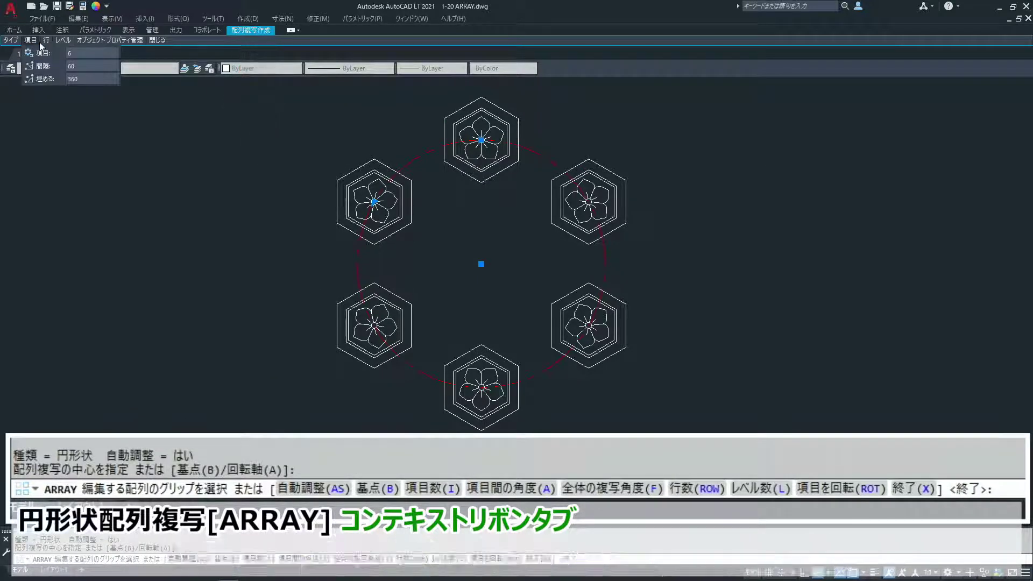
{"action": "left_click", "coordinate": [180, 72]}
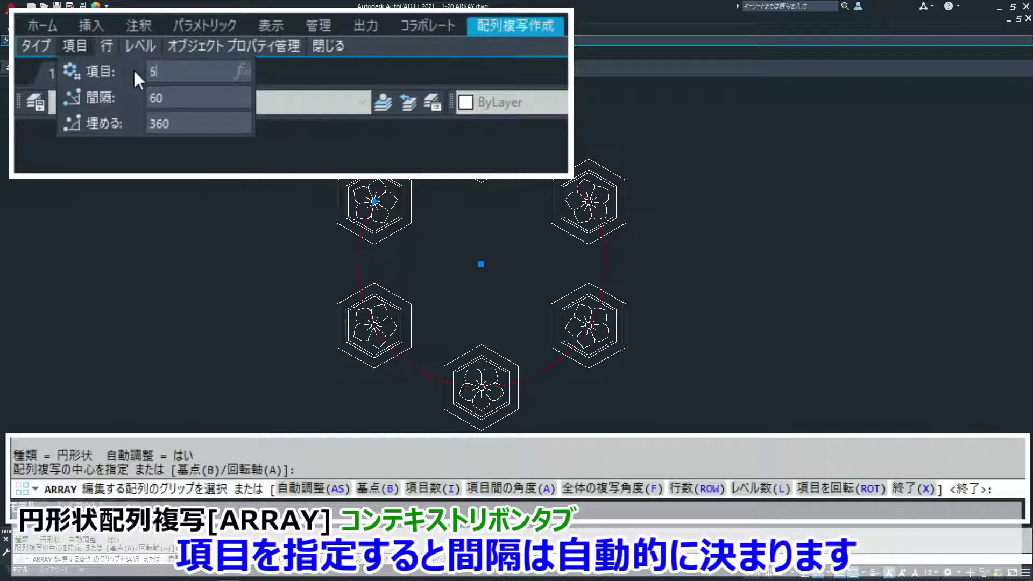
{"action": "key", "text": "Return"}
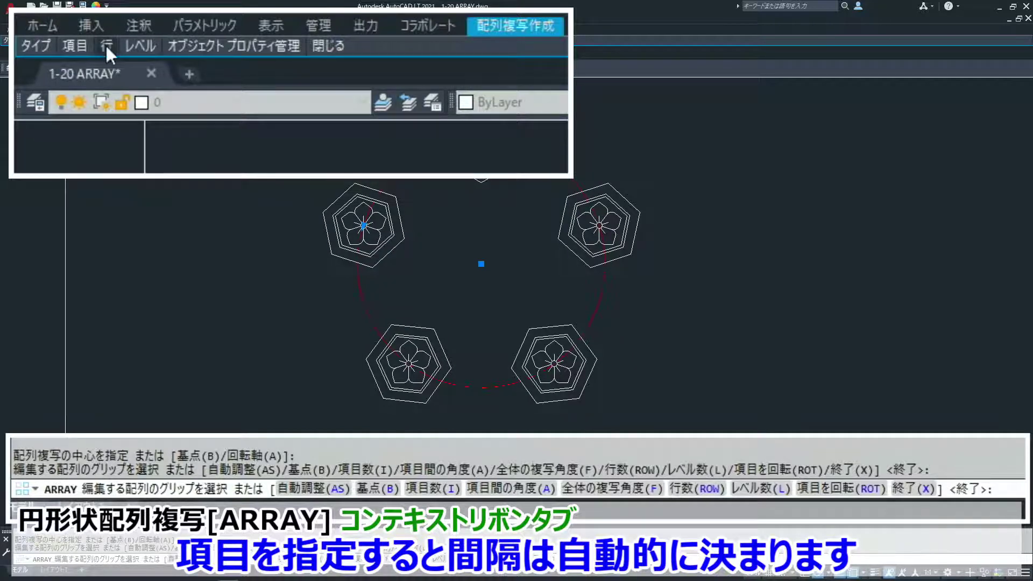
{"action": "mouse_move", "coordinate": [105, 46]}
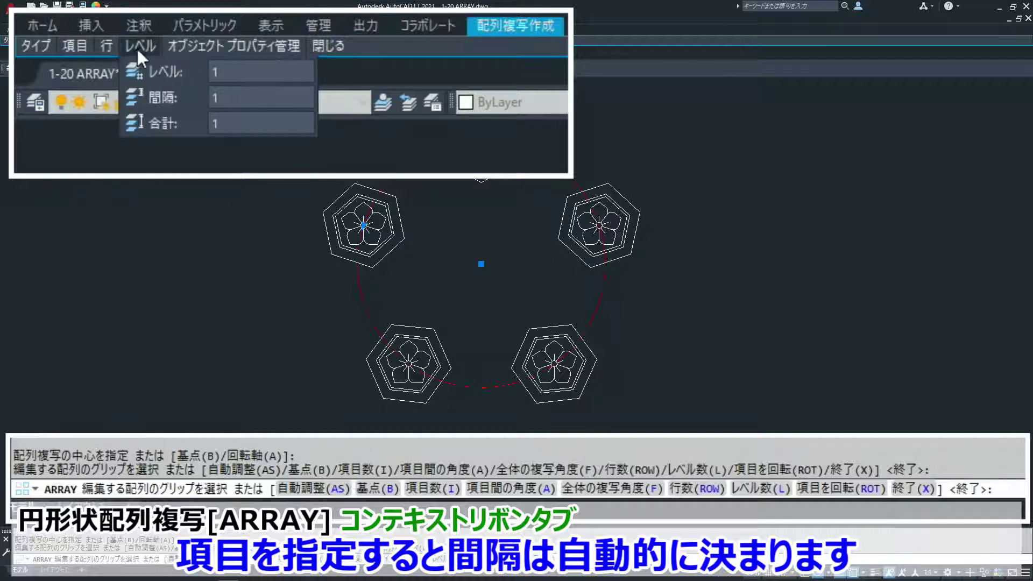
{"action": "mouse_move", "coordinate": [190, 49]}
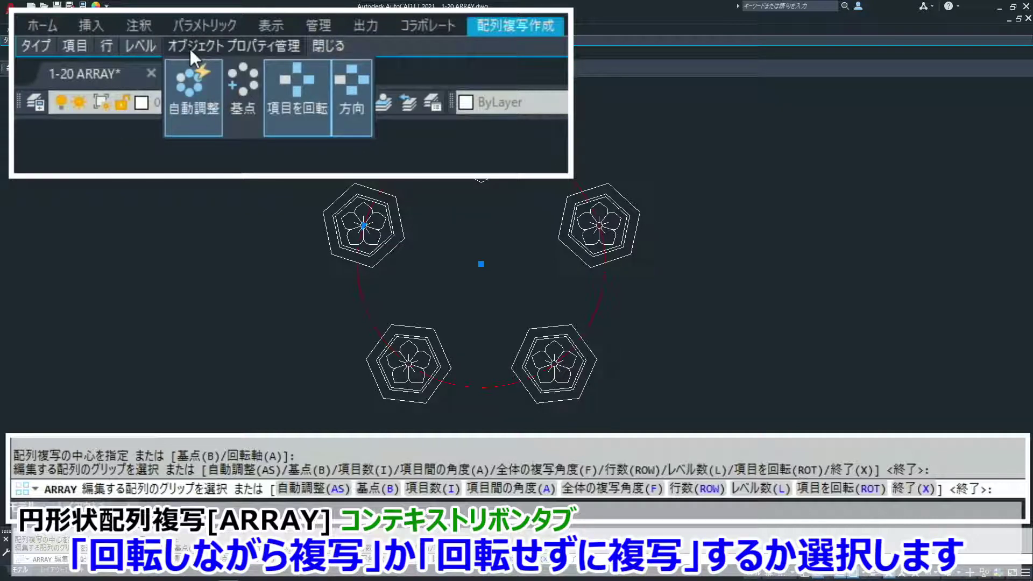
{"action": "left_click", "coordinate": [301, 93]}
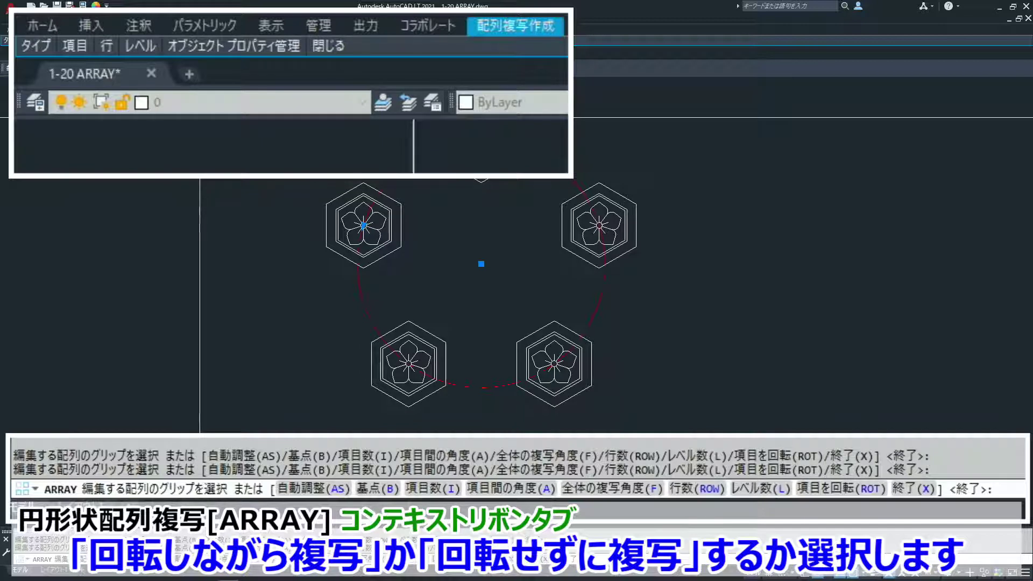
{"action": "mouse_move", "coordinate": [330, 50]}
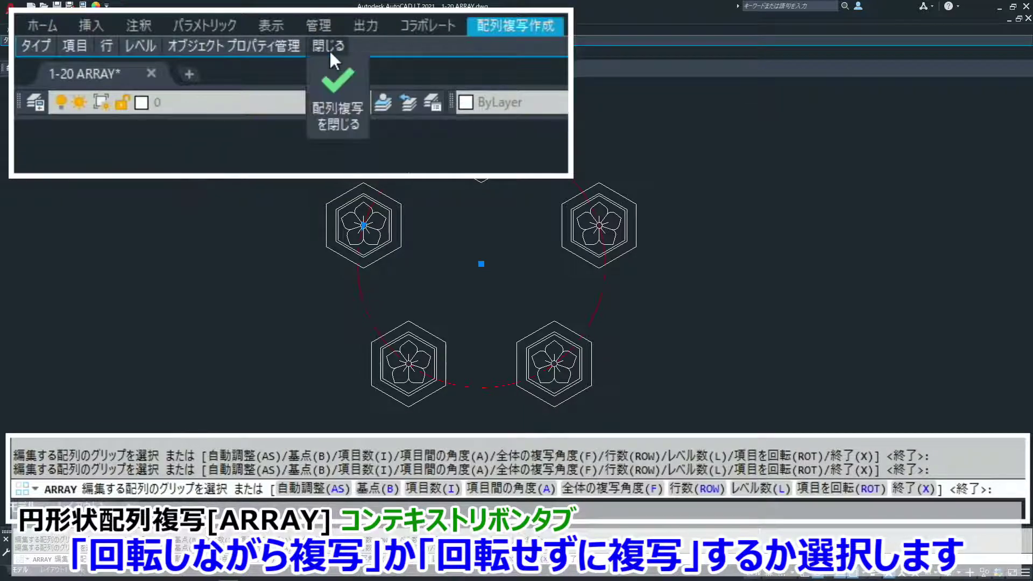
{"action": "left_click", "coordinate": [339, 89]}
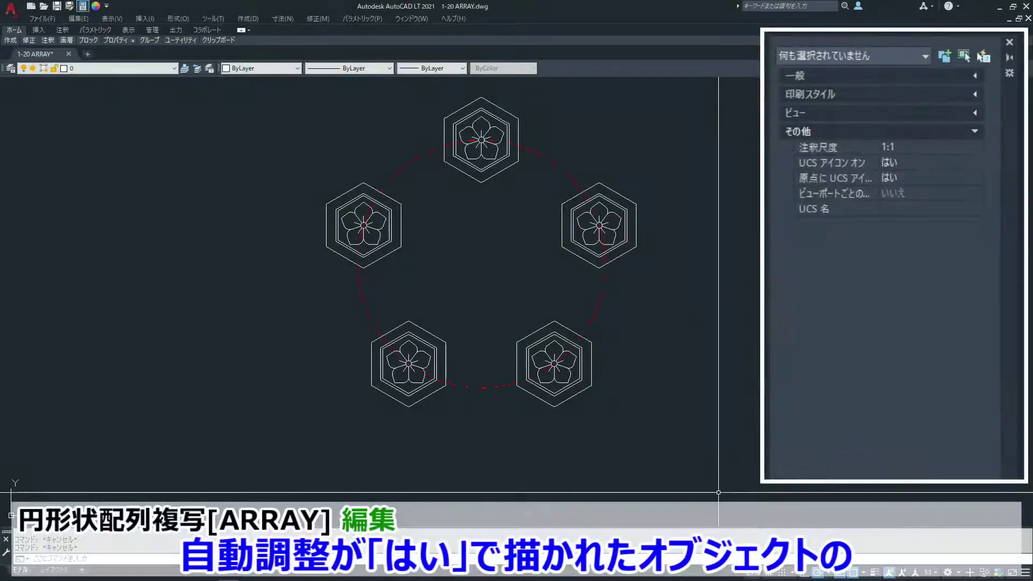
Step: Change the finished polar array's properties to 3 items and a total fill angle of 180
{"action": "left_click", "coordinate": [585, 392]}
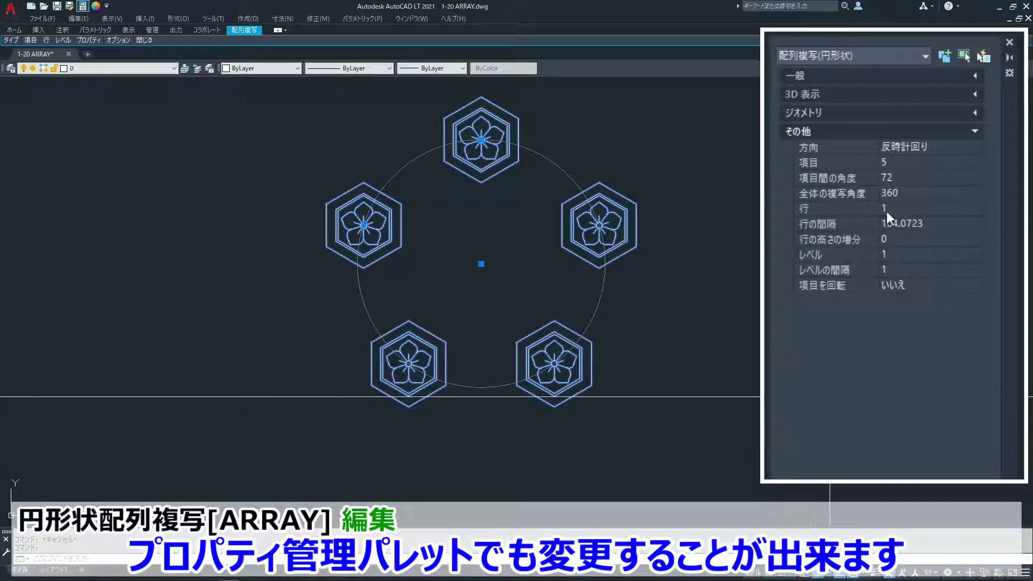
{"action": "left_click", "coordinate": [915, 164]}
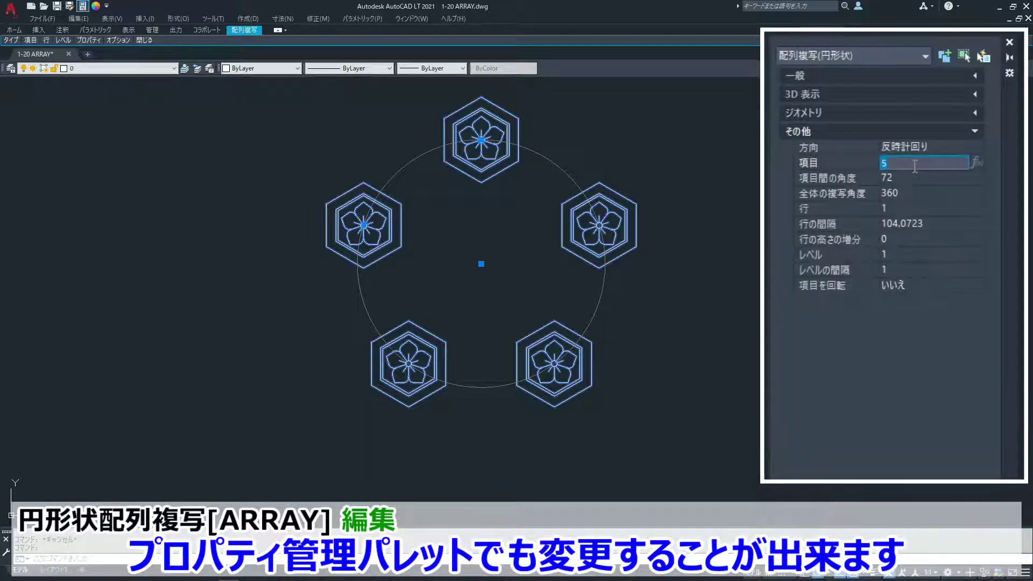
{"action": "type", "text": "3"}
{"action": "key", "text": "Tab"}
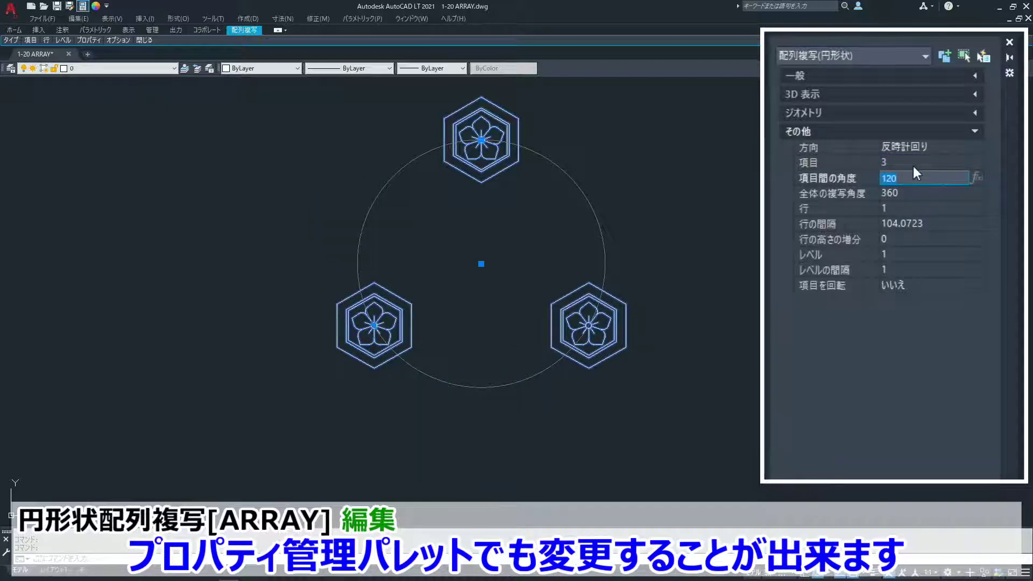
{"action": "left_click", "coordinate": [940, 192]}
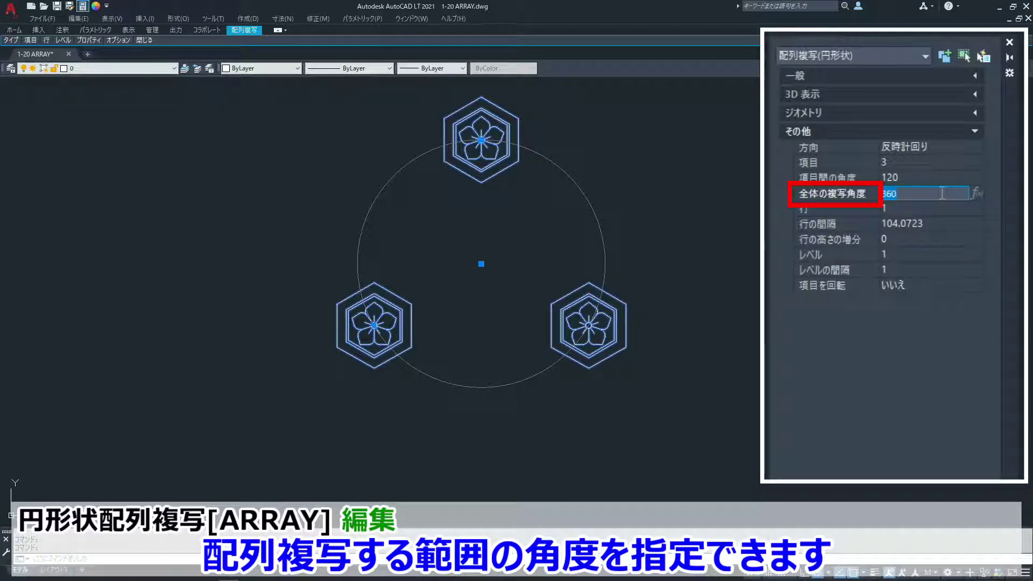
{"action": "type", "text": "180"}
{"action": "key", "text": "Tab"}
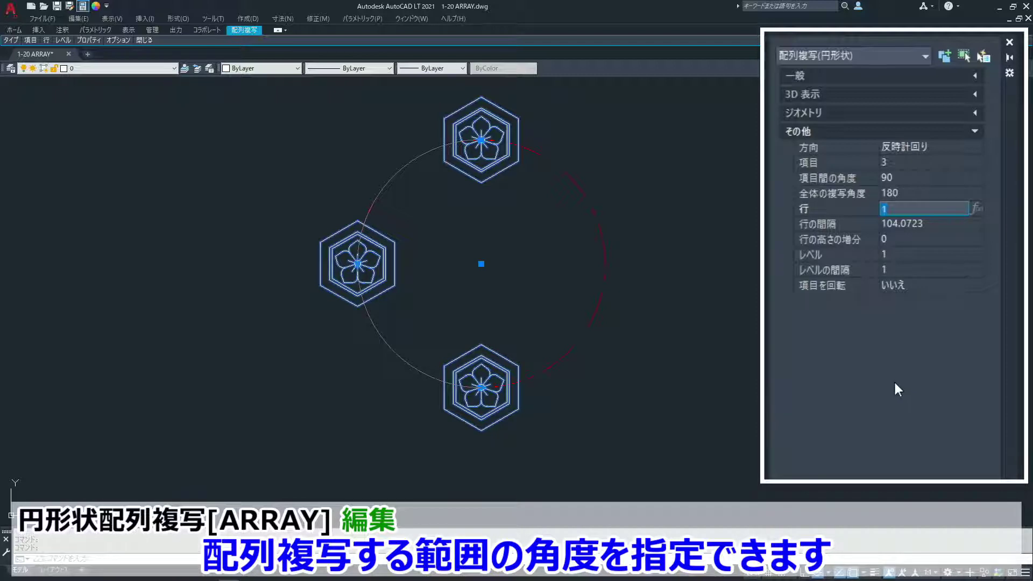
Step: Set the polar array's direction property (方向) to clockwise (時計回り)
{"action": "left_click", "coordinate": [966, 146]}
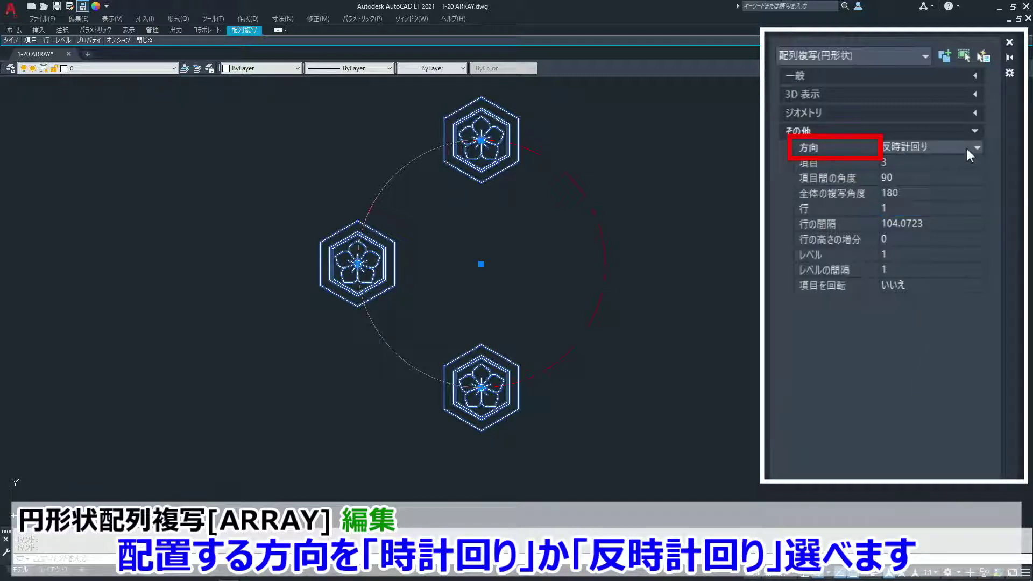
{"action": "left_click", "coordinate": [966, 146]}
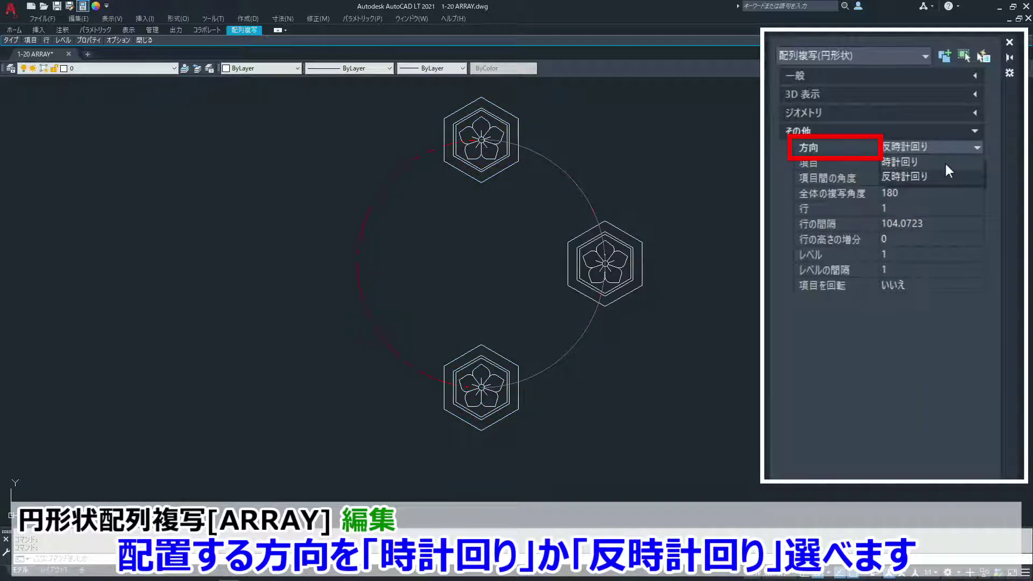
{"action": "left_click", "coordinate": [946, 158]}
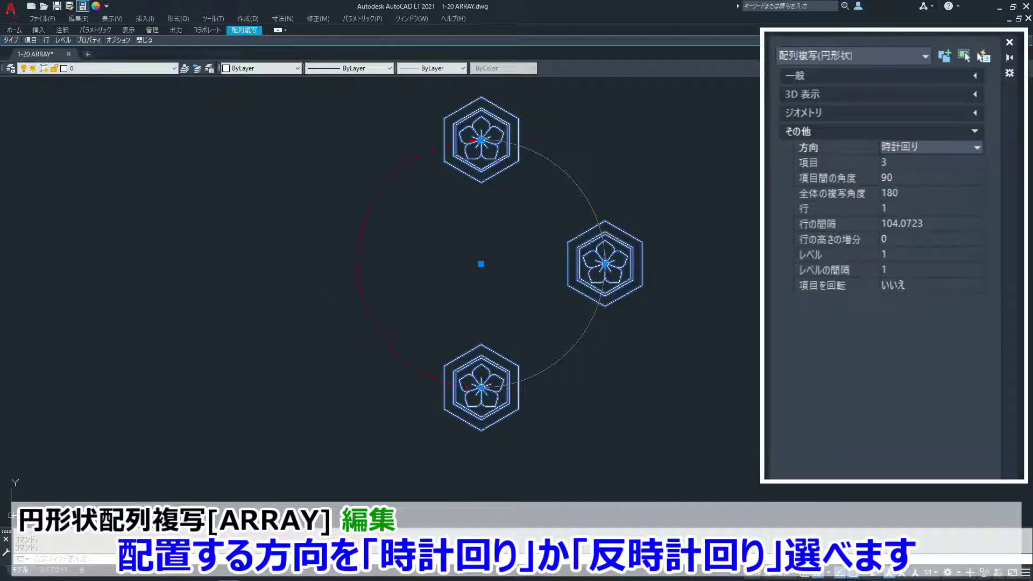
Step: Set the three-item polar array's Rotate Items property (項目を回転) to yes (はい) and deselect the array
{"action": "left_click", "coordinate": [961, 287]}
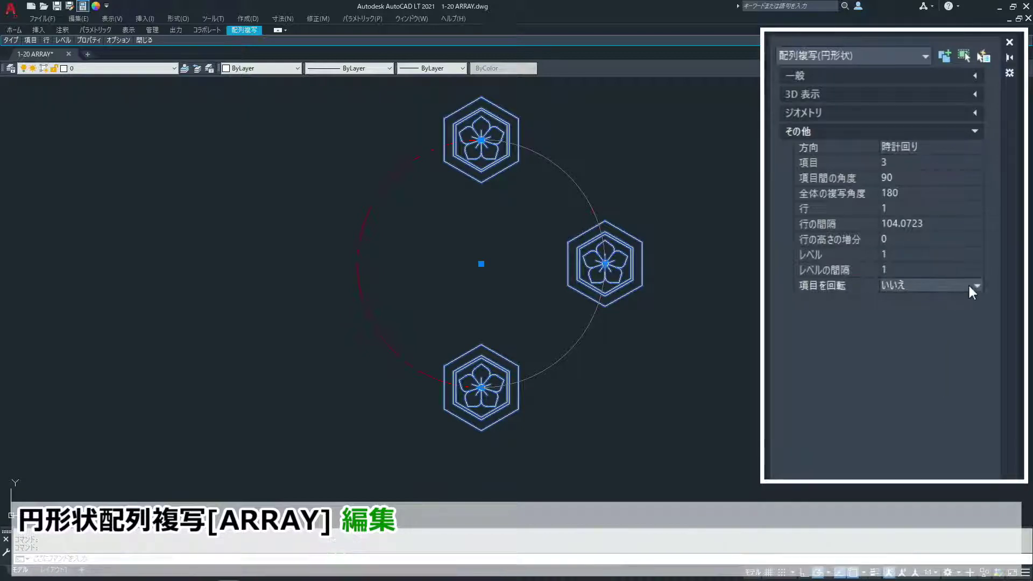
{"action": "left_click", "coordinate": [976, 285]}
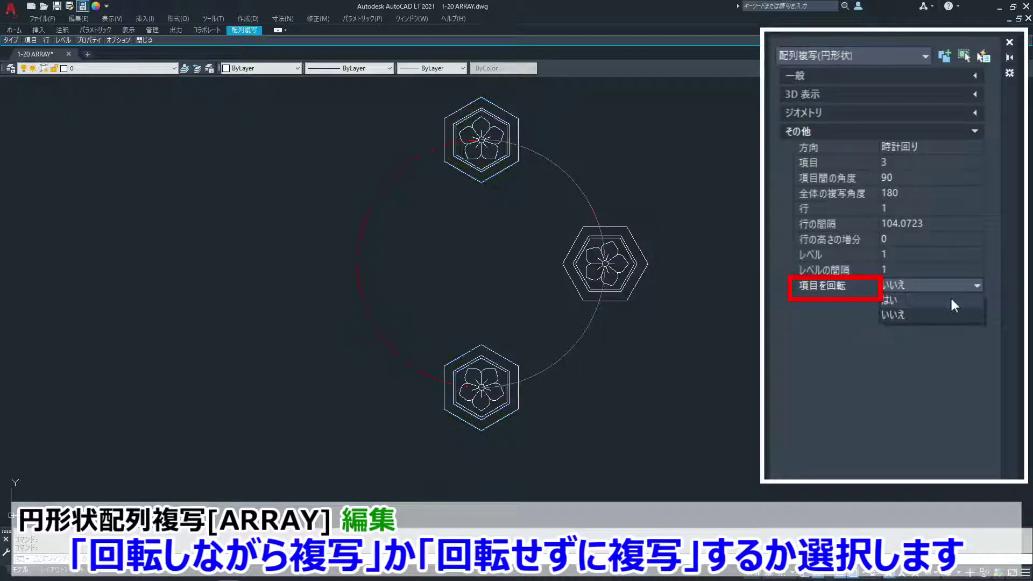
{"action": "left_click", "coordinate": [951, 301]}
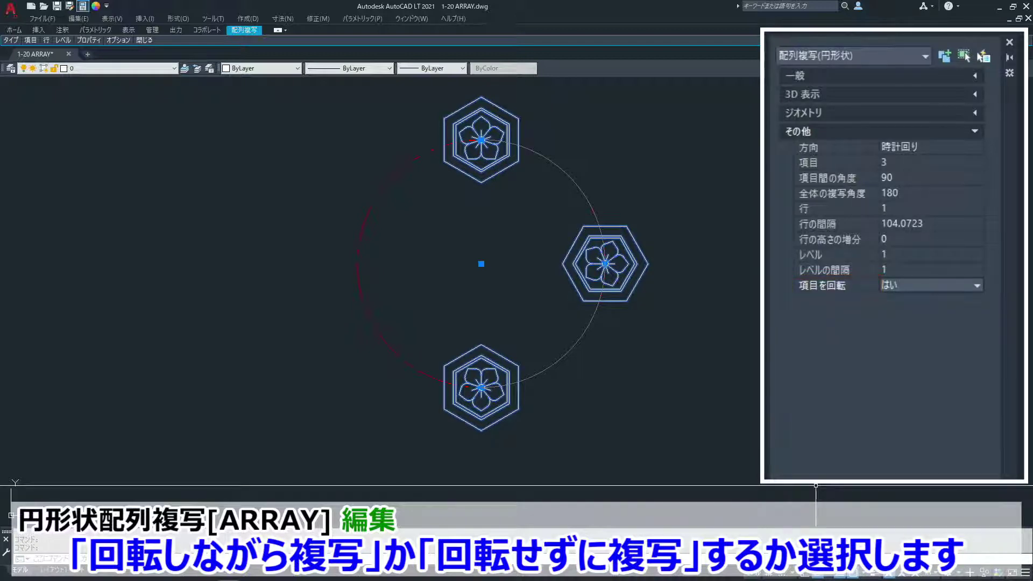
{"action": "key", "text": "Escape"}
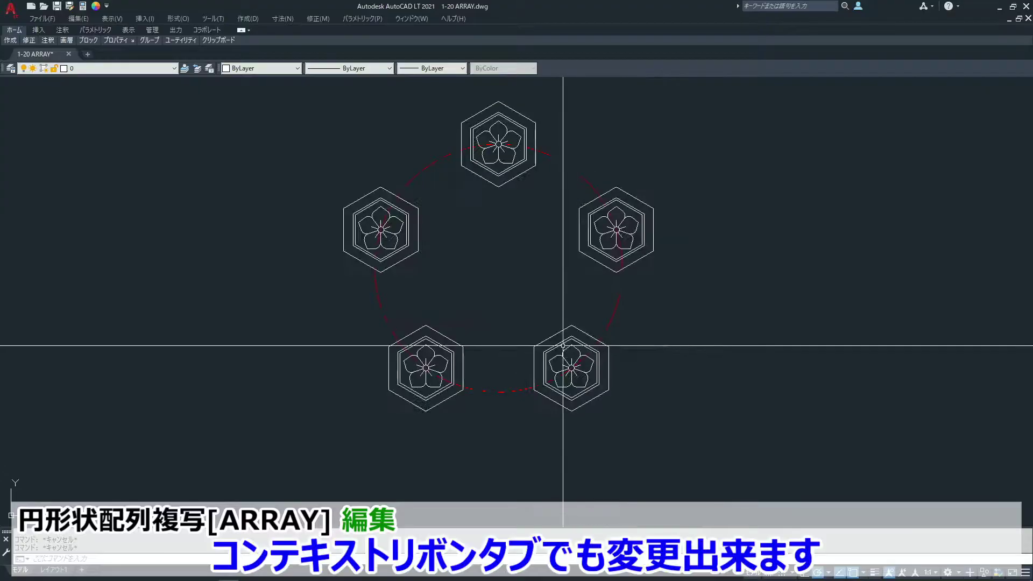
Step: Select the five-item polar array and use its contextual settings to set 7 items and a fill angle of 270
{"action": "left_click", "coordinate": [563, 345]}
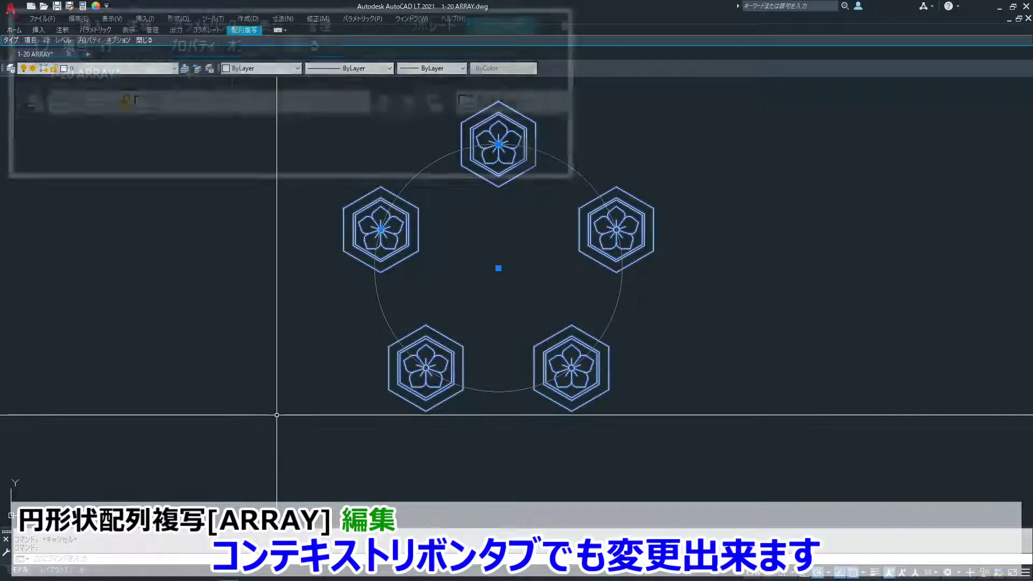
{"action": "mouse_move", "coordinate": [31, 40]}
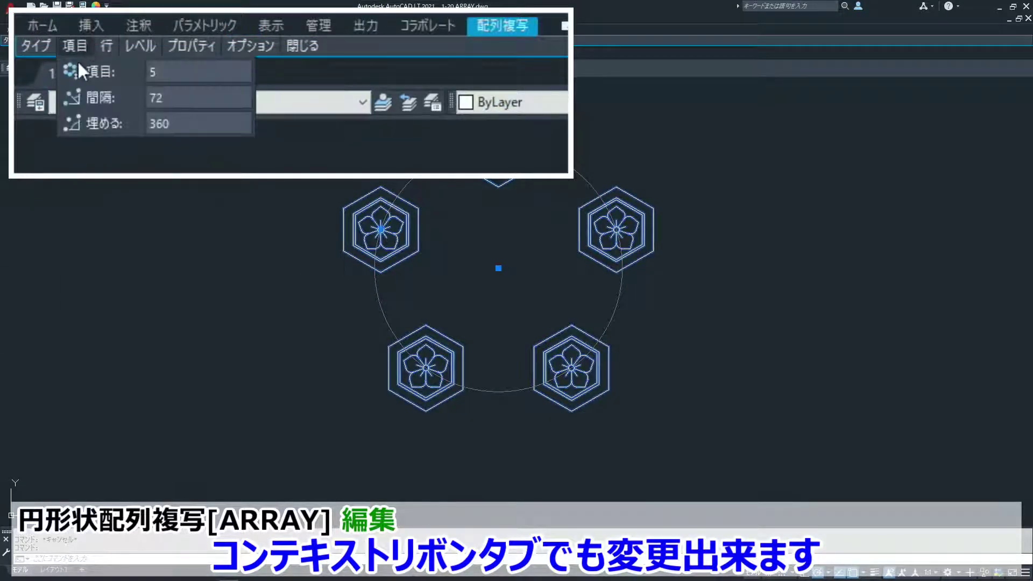
{"action": "left_click", "coordinate": [170, 71]}
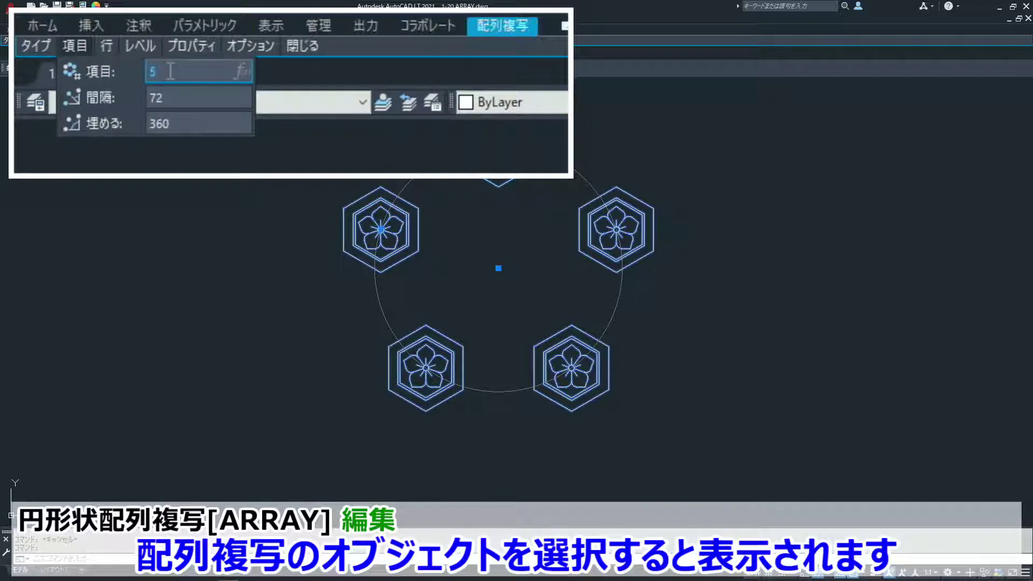
{"action": "type", "text": "7"}
{"action": "left_click", "coordinate": [181, 90]}
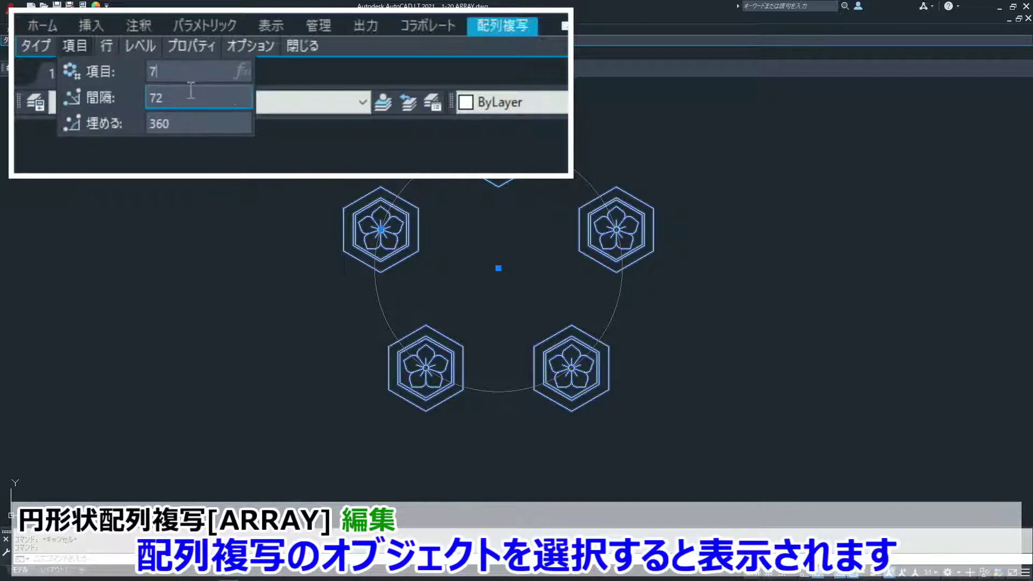
{"action": "left_click", "coordinate": [193, 123]}
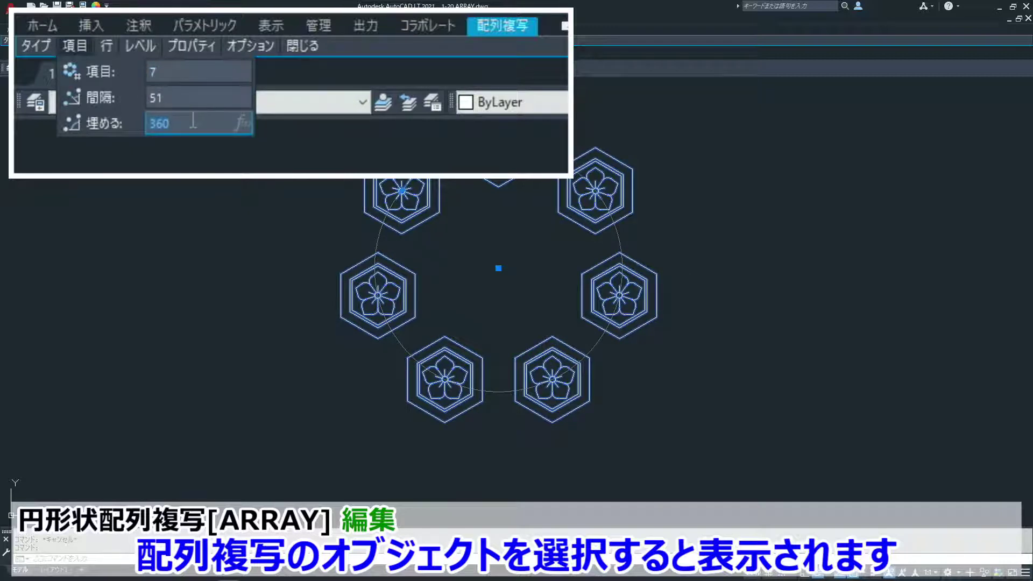
{"action": "type", "text": "270"}
{"action": "key", "text": "Return"}
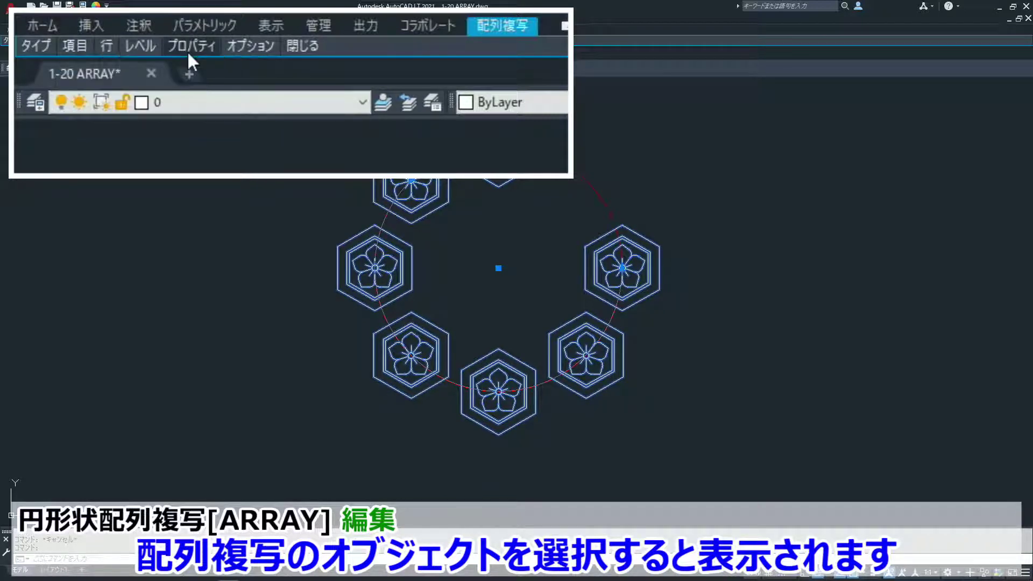
Step: Enable Rotate Items (項目を回転) for the selected array, switch its direction (方向) to clockwise, and deselect it
{"action": "mouse_move", "coordinate": [197, 47]}
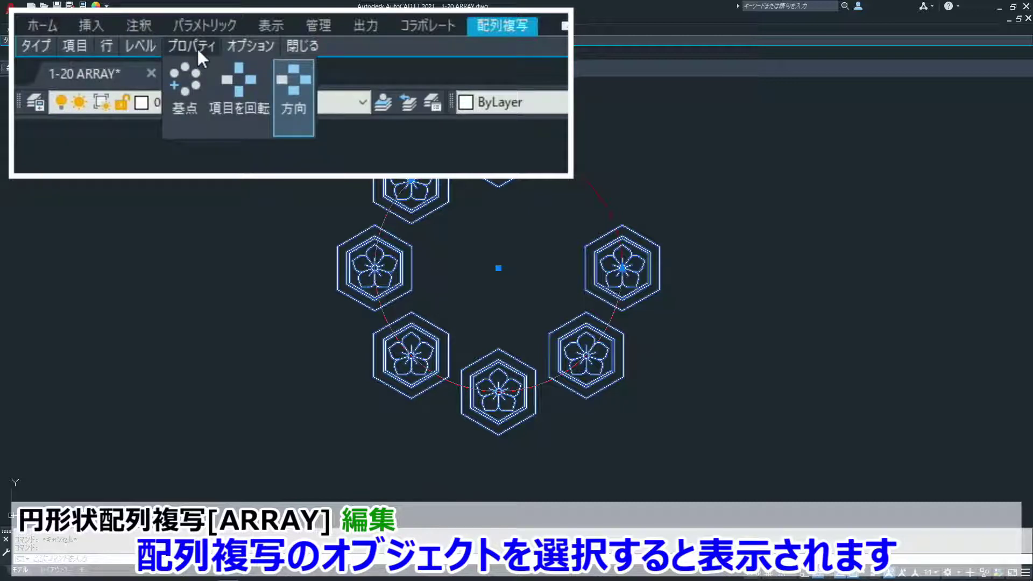
{"action": "left_click", "coordinate": [253, 75]}
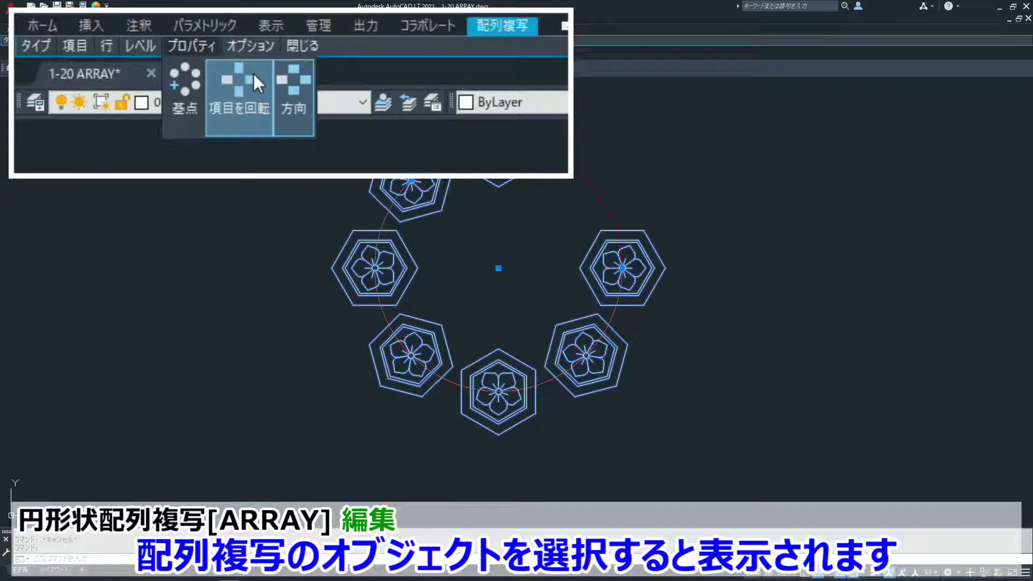
{"action": "left_click", "coordinate": [291, 79]}
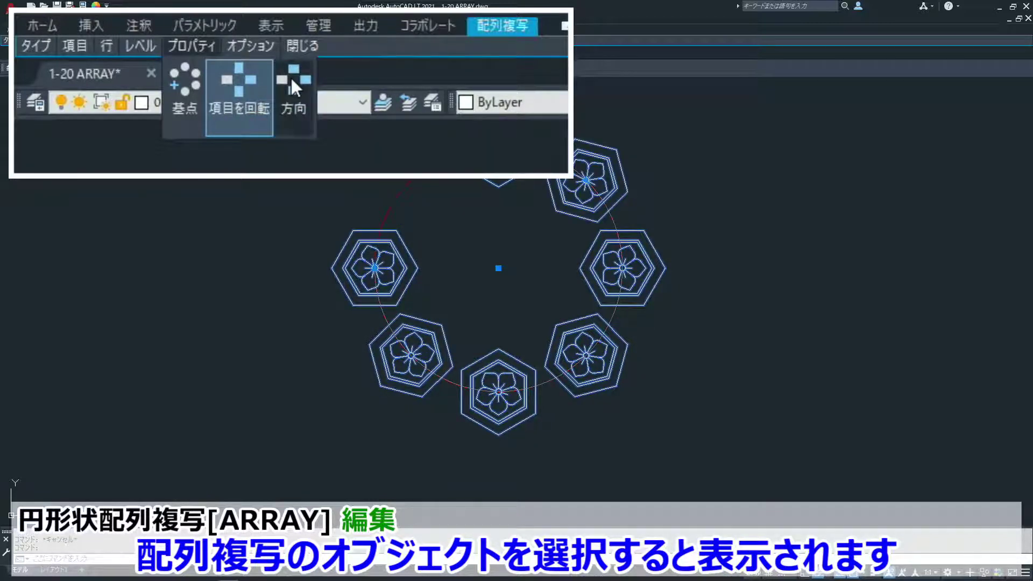
{"action": "left_click", "coordinate": [292, 78]}
{"action": "left_click", "coordinate": [291, 77]}
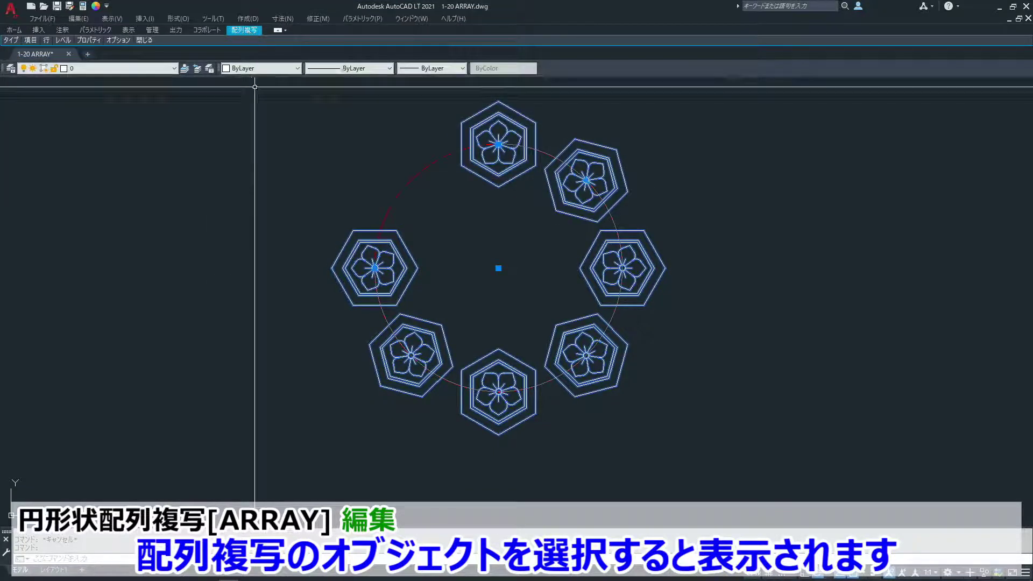
{"action": "key", "text": "Escape"}
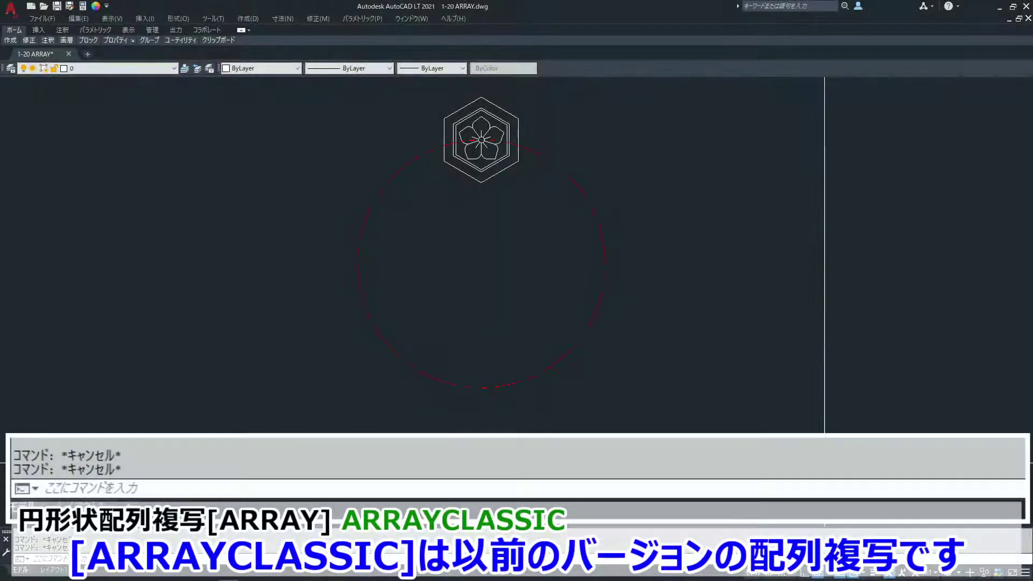
Step: Start ARRAYCLASSIC, select the single hexagonal flower crest, and centre the polar array on the red dashed circle
{"action": "type", "text": "arrayc"}
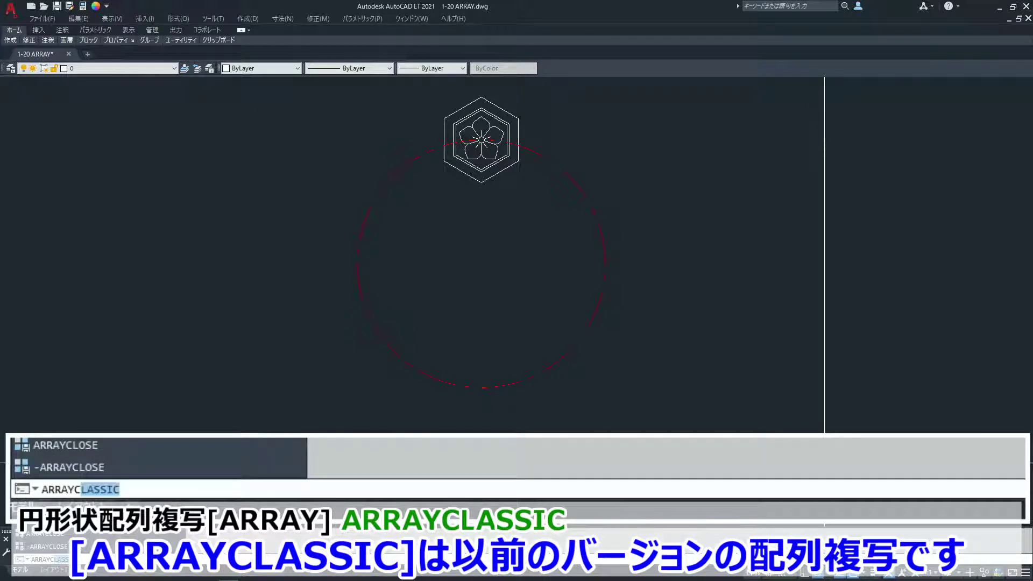
{"action": "key", "text": "Return"}
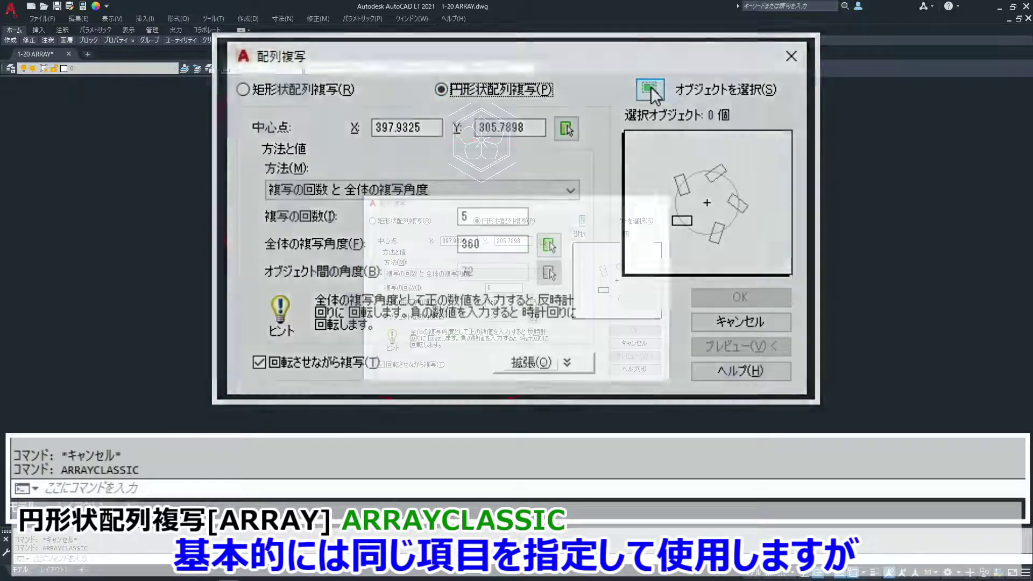
{"action": "left_click", "coordinate": [584, 220]}
{"action": "left_click", "coordinate": [505, 170]}
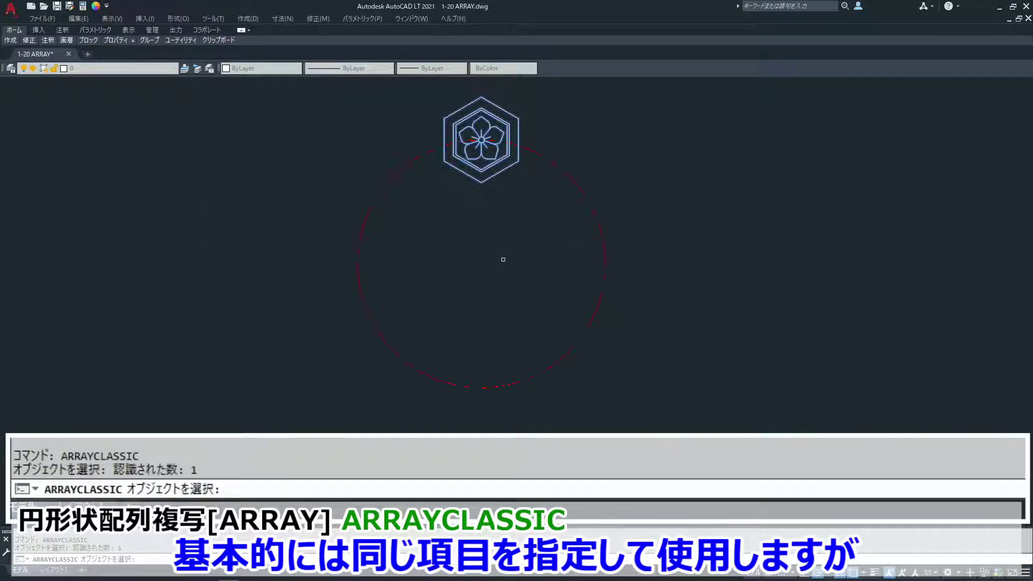
{"action": "key", "text": "Return"}
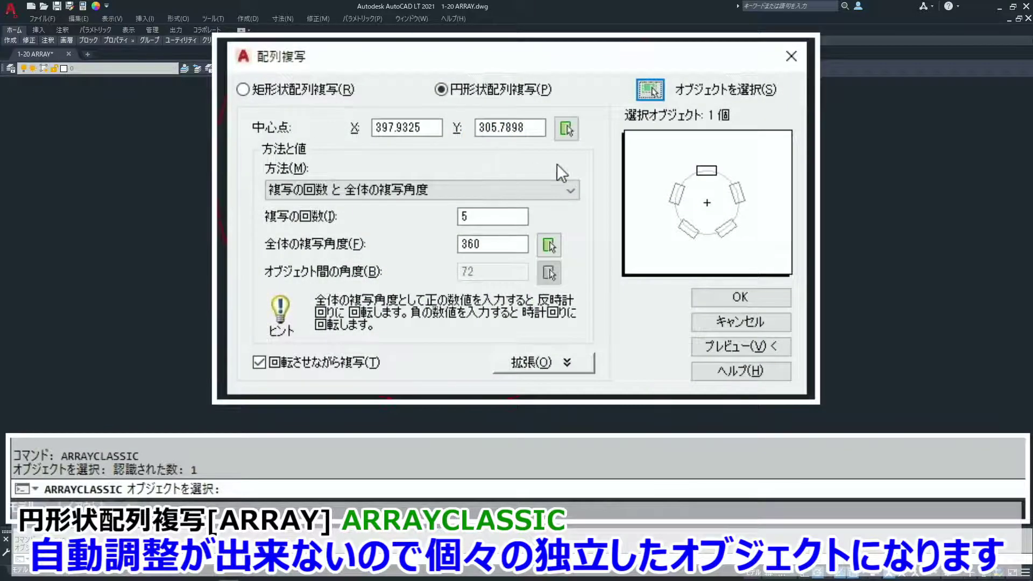
{"action": "left_click", "coordinate": [566, 128]}
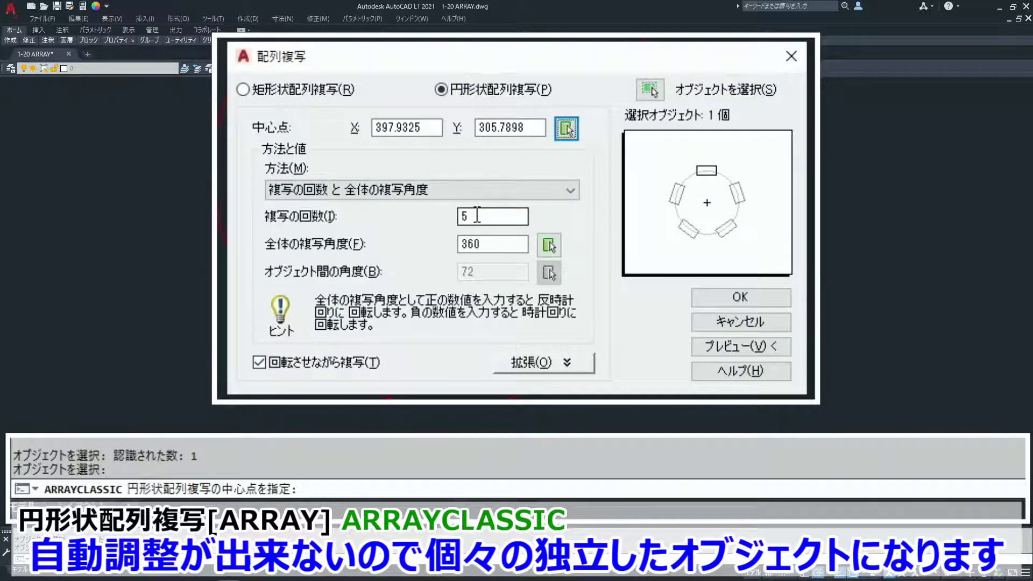
Step: Set the classic polar array to 6 copies without rotating them (回転させながら複写 off) and preview it
{"action": "double_click", "coordinate": [460, 218]}
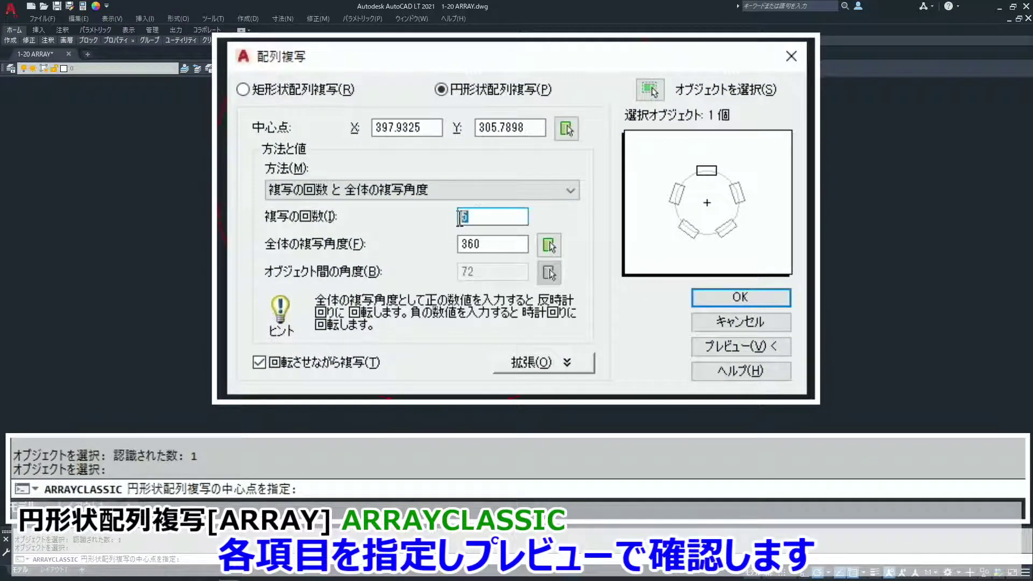
{"action": "type", "text": "6"}
{"action": "left_click", "coordinate": [331, 360]}
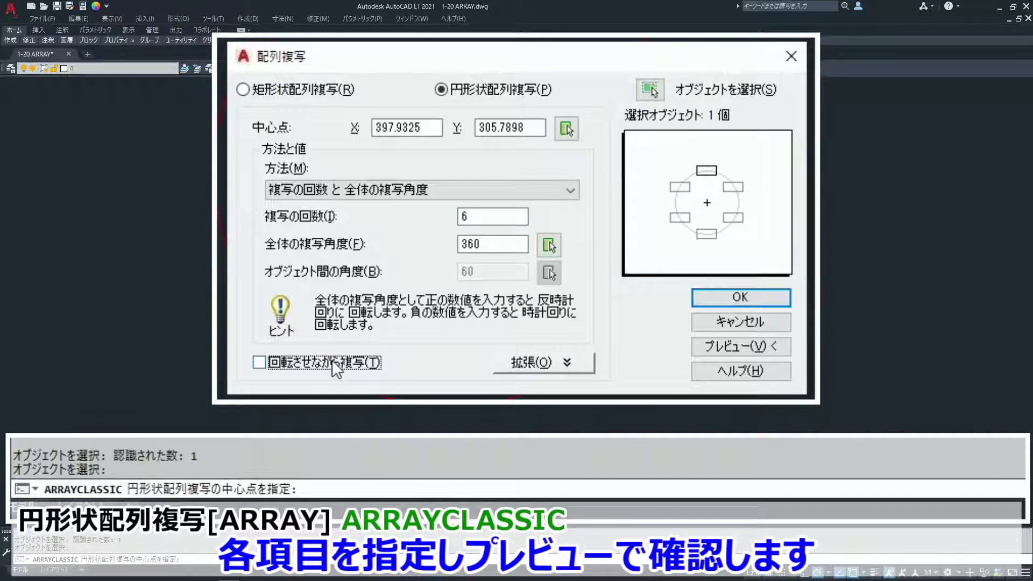
{"action": "left_click", "coordinate": [762, 353]}
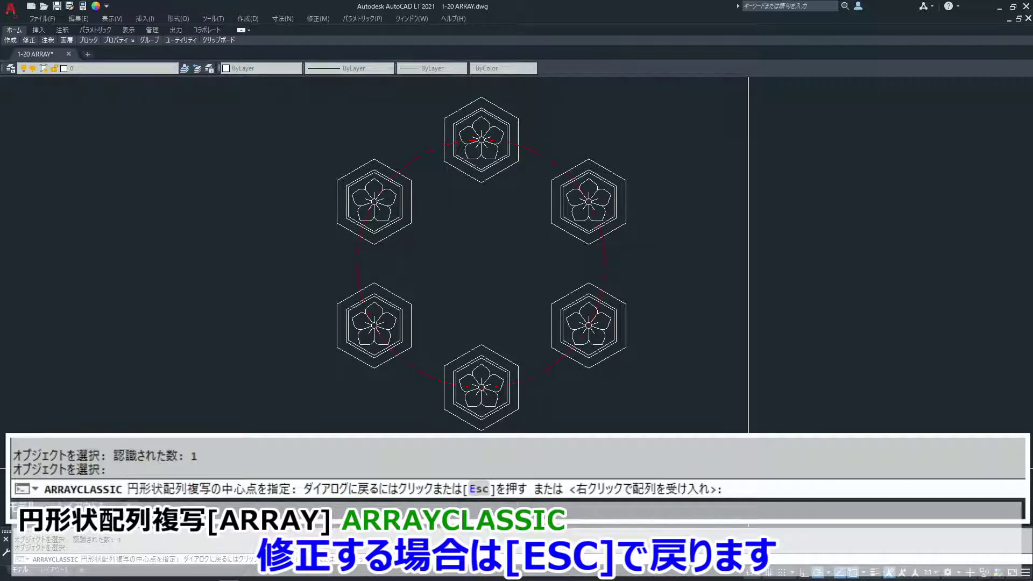
Step: Return to the array settings, enable rotating the items as copied (回転させながら複写), preview the array and accept it
{"action": "key", "text": "Escape"}
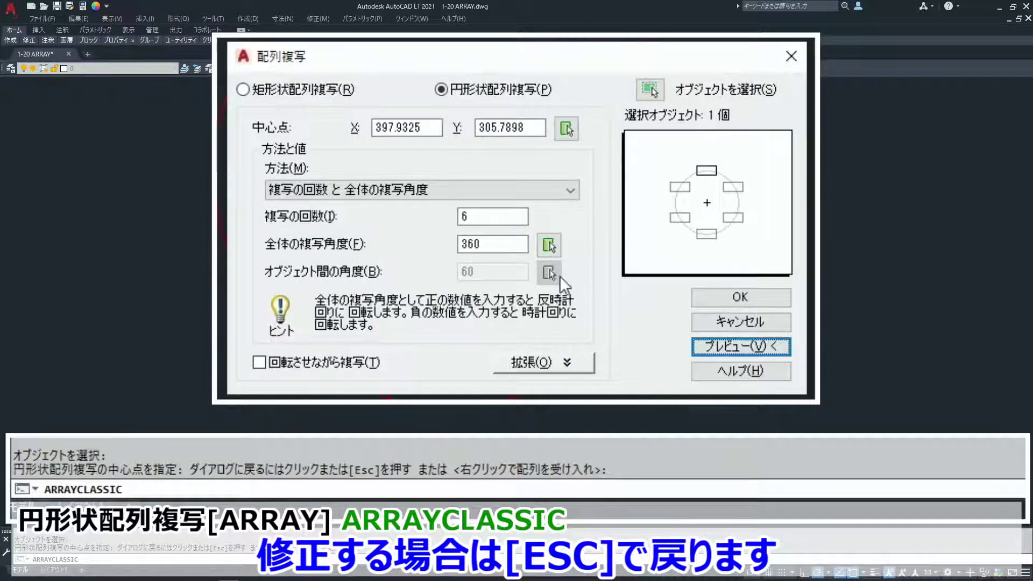
{"action": "double_click", "coordinate": [519, 252]}
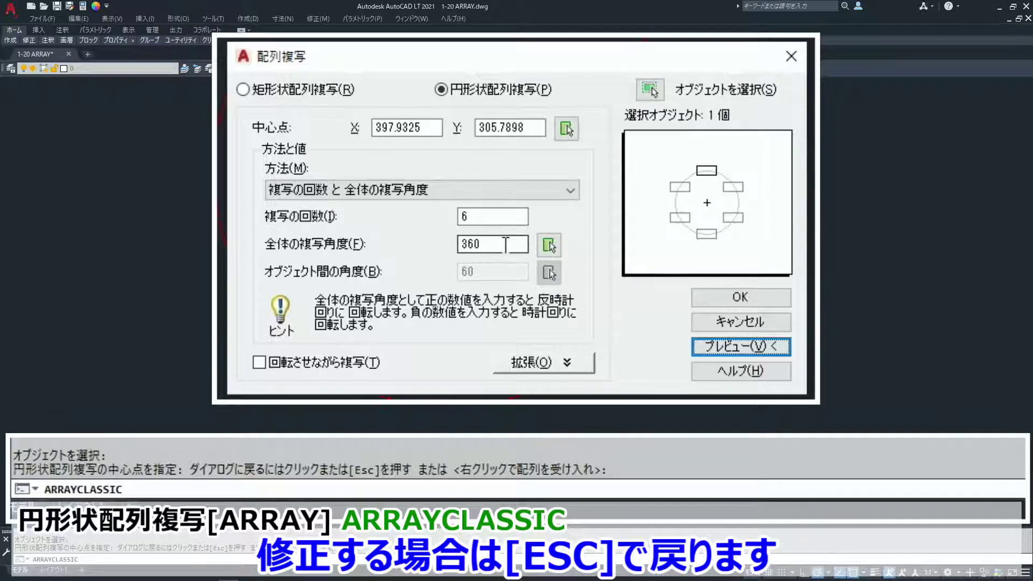
{"action": "left_click", "coordinate": [356, 358]}
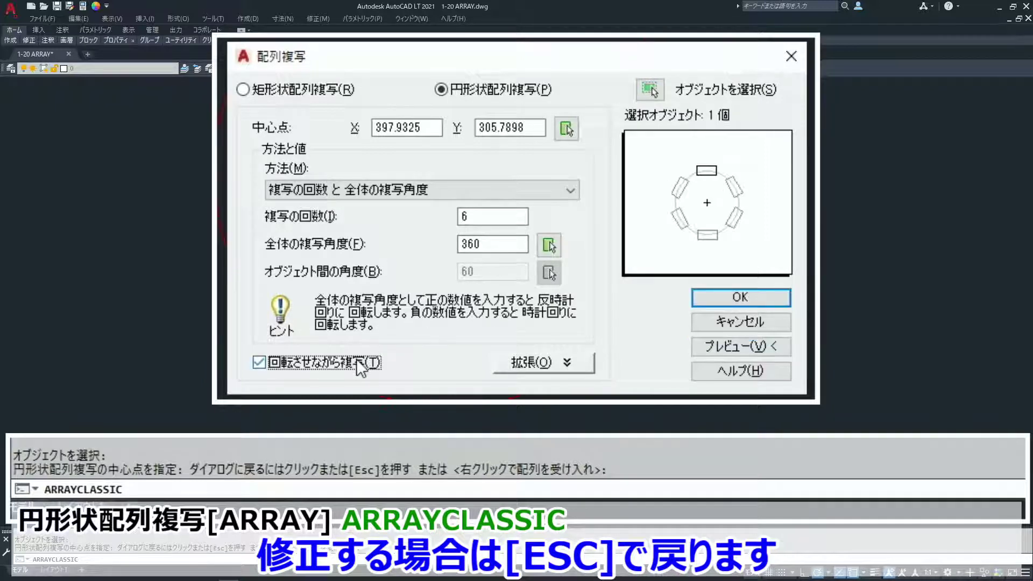
{"action": "left_click", "coordinate": [740, 346]}
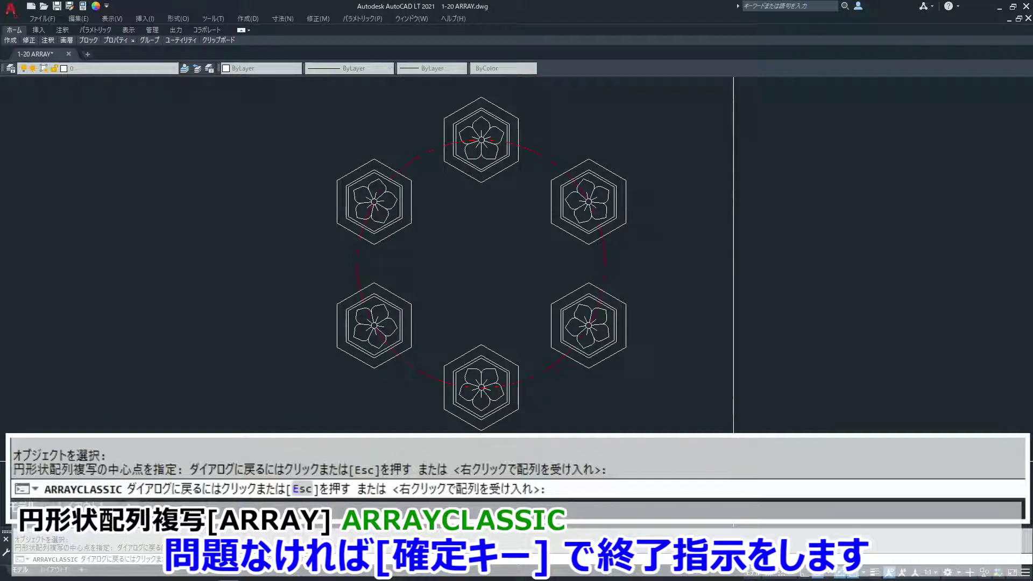
{"action": "key", "text": "Return"}
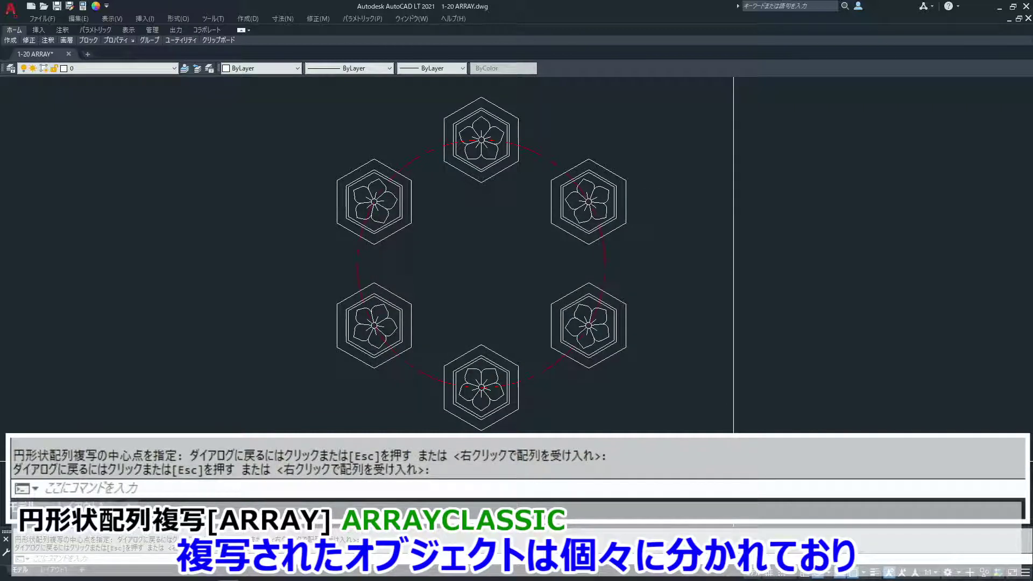
Step: Select several crests of the classic array one by one to check whether they are separate objects, then clear the selection
{"action": "left_click", "coordinate": [511, 409]}
{"action": "left_click", "coordinate": [495, 417]}
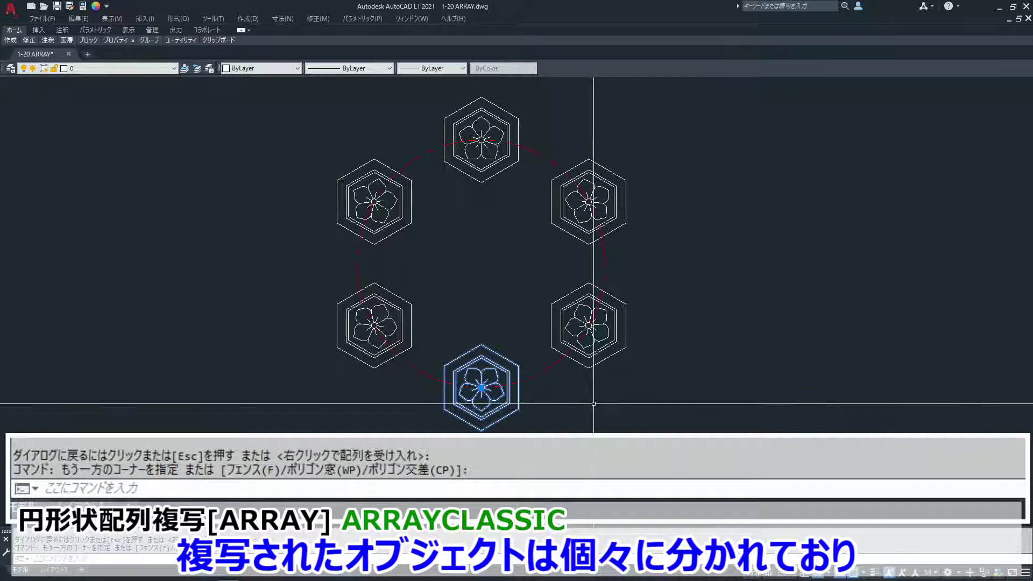
{"action": "left_click", "coordinate": [628, 338]}
{"action": "left_click", "coordinate": [610, 351]}
{"action": "left_click", "coordinate": [623, 173]}
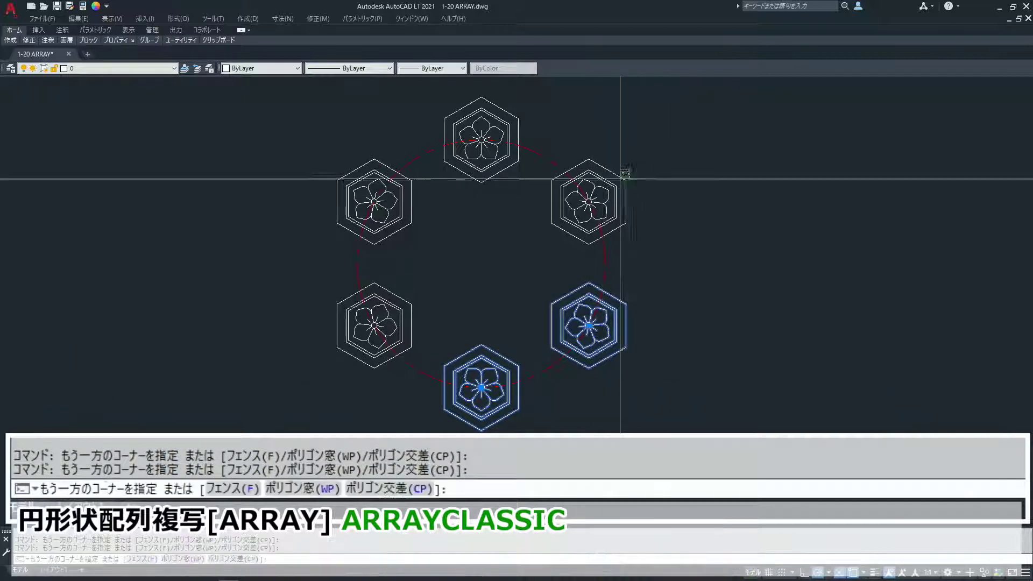
{"action": "left_click", "coordinate": [573, 133]}
{"action": "left_click", "coordinate": [478, 107]}
{"action": "left_click", "coordinate": [431, 157]}
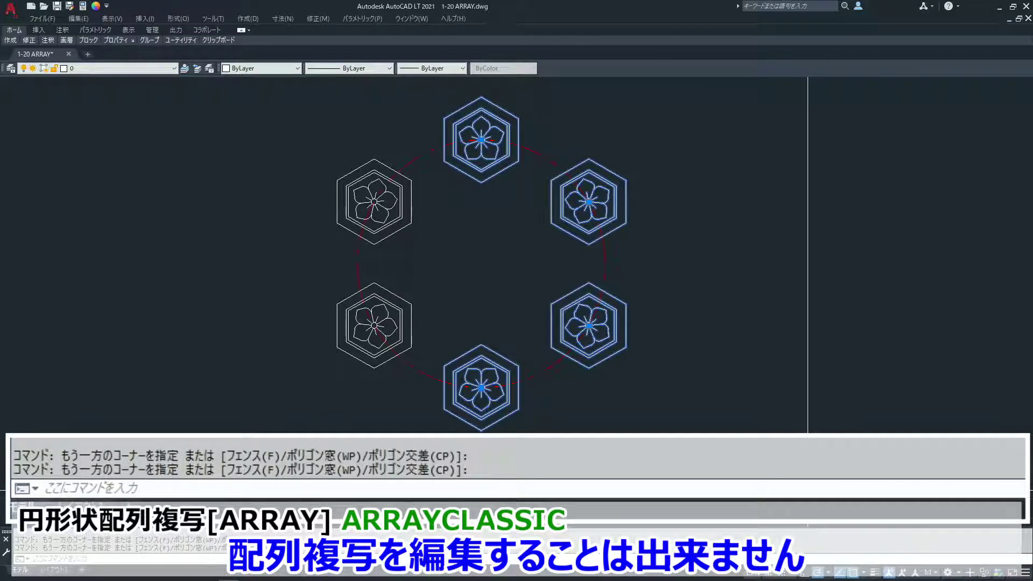
{"action": "key", "text": "Escape"}
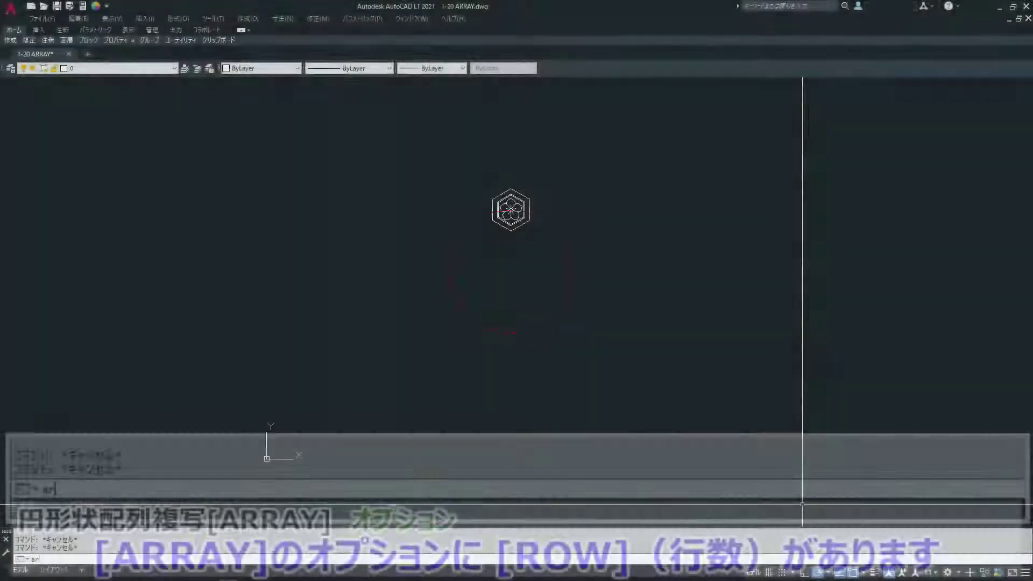
Step: Start a polar array (円形状) of the hexagonal flower crest with ARRAY, centred on the red dashed circle
{"action": "type", "text": "ARRAY"}
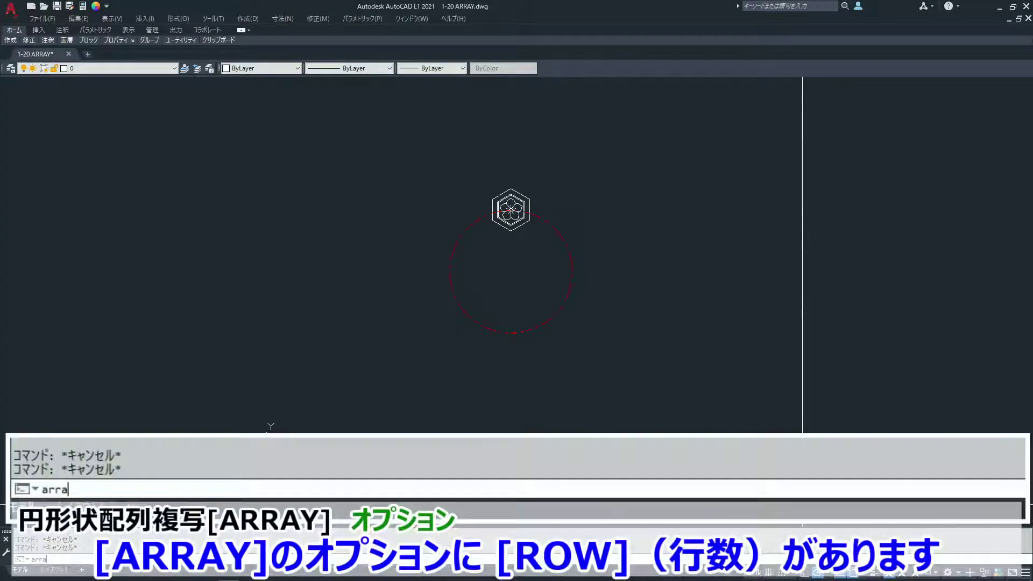
{"action": "key", "text": "Return"}
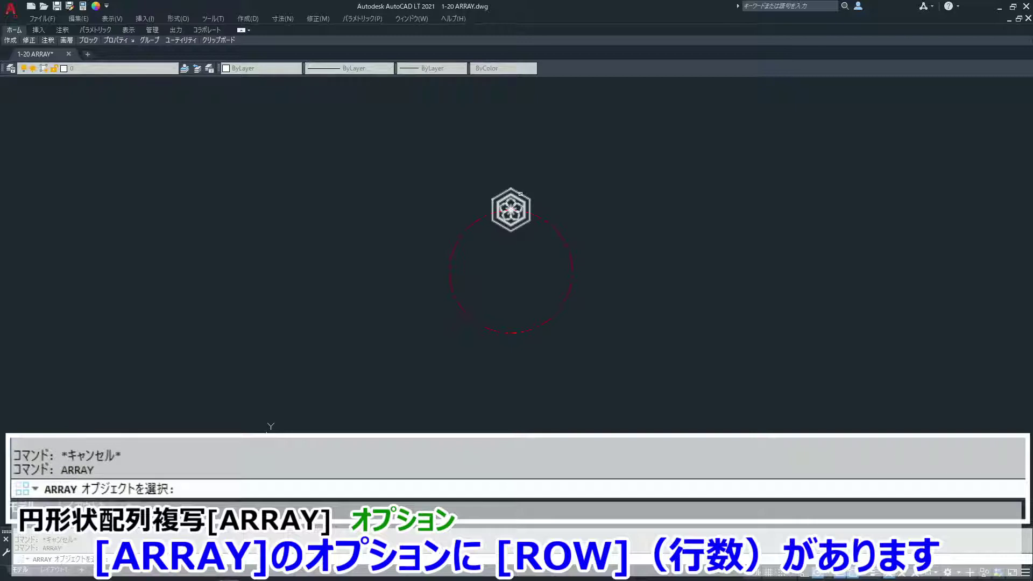
{"action": "left_click", "coordinate": [520, 194]}
{"action": "key", "text": "Return"}
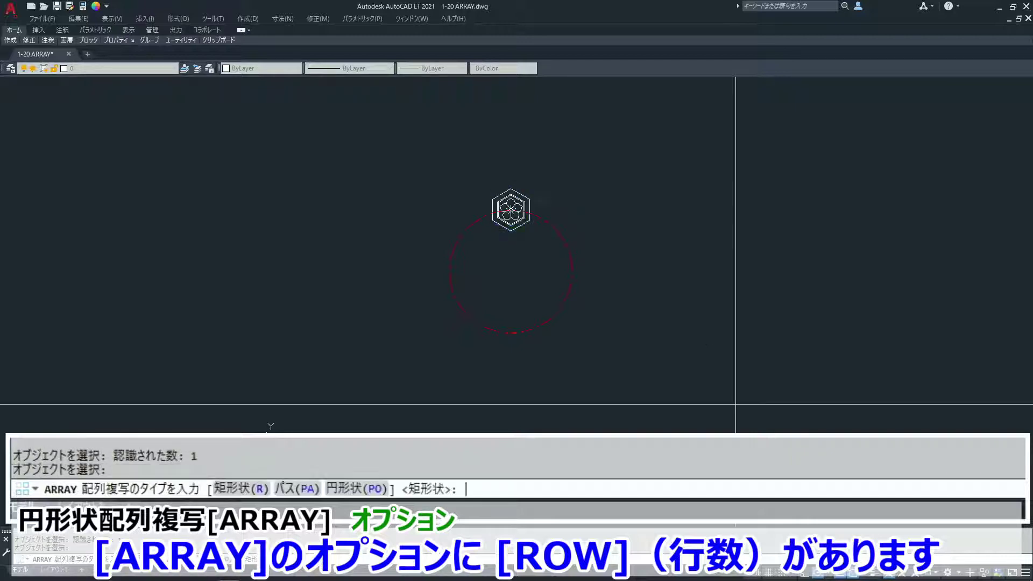
{"action": "type", "text": "po"}
{"action": "key", "text": "Return"}
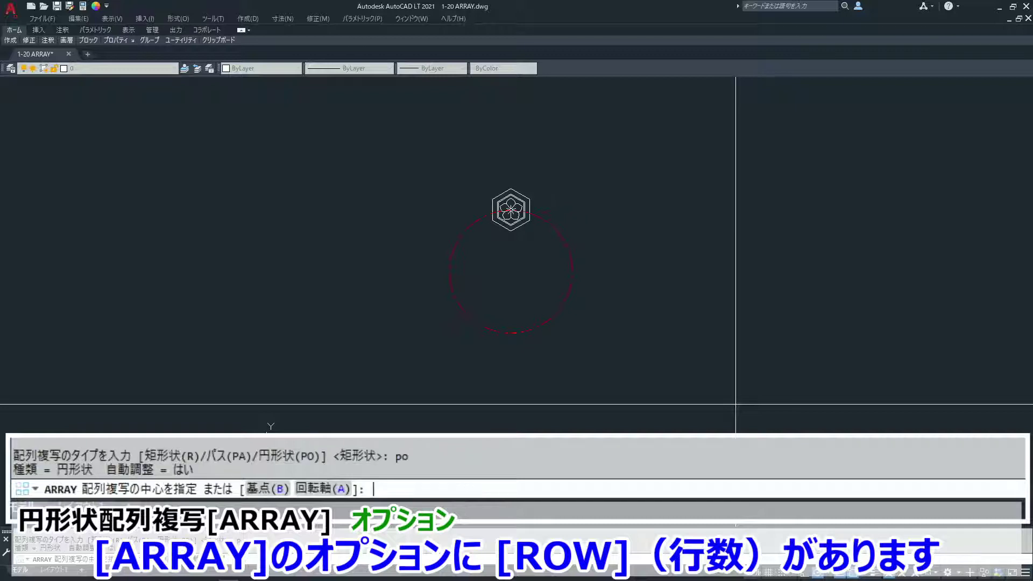
{"action": "left_click", "coordinate": [511, 272]}
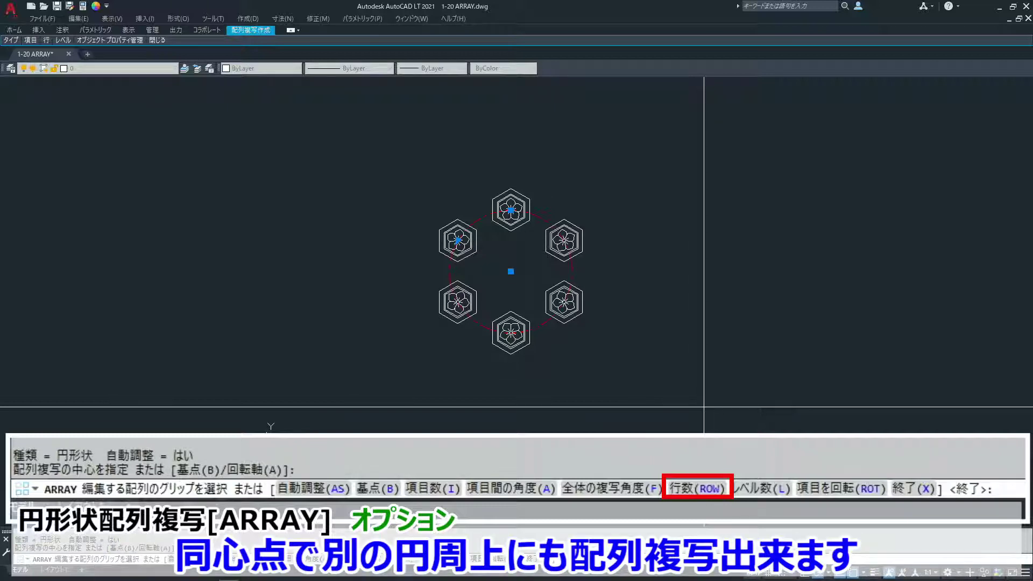
Step: Set the number of items (項目数) in the polar array to 5
{"action": "type", "text": "i"}
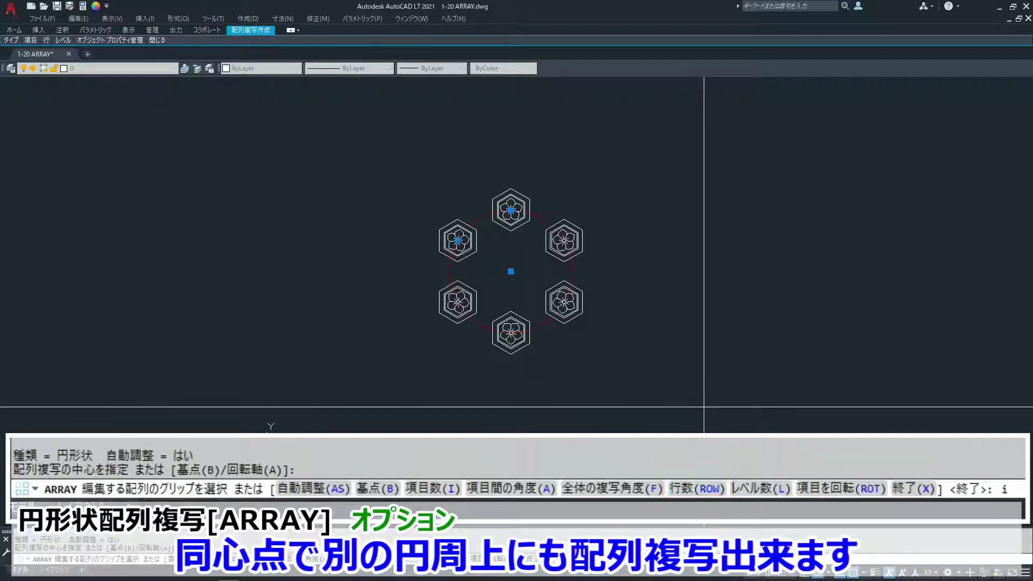
{"action": "key", "text": "Return"}
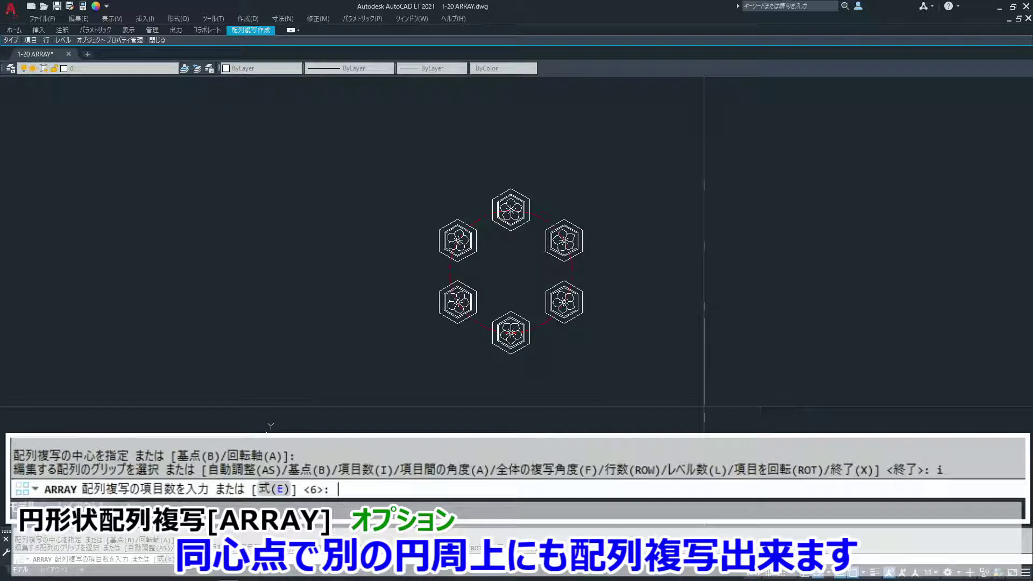
{"action": "type", "text": "5"}
{"action": "key", "text": "Return"}
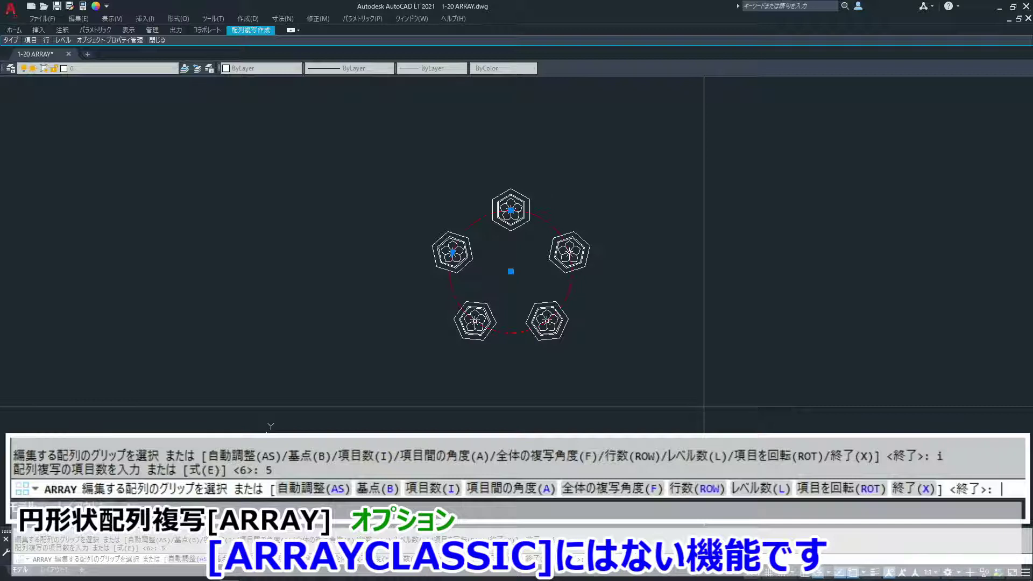
Step: Give the polar array 3 rows (行数) spaced 70 apart, accepting the default row height increment
{"action": "type", "text": "row"}
{"action": "key", "text": "Return"}
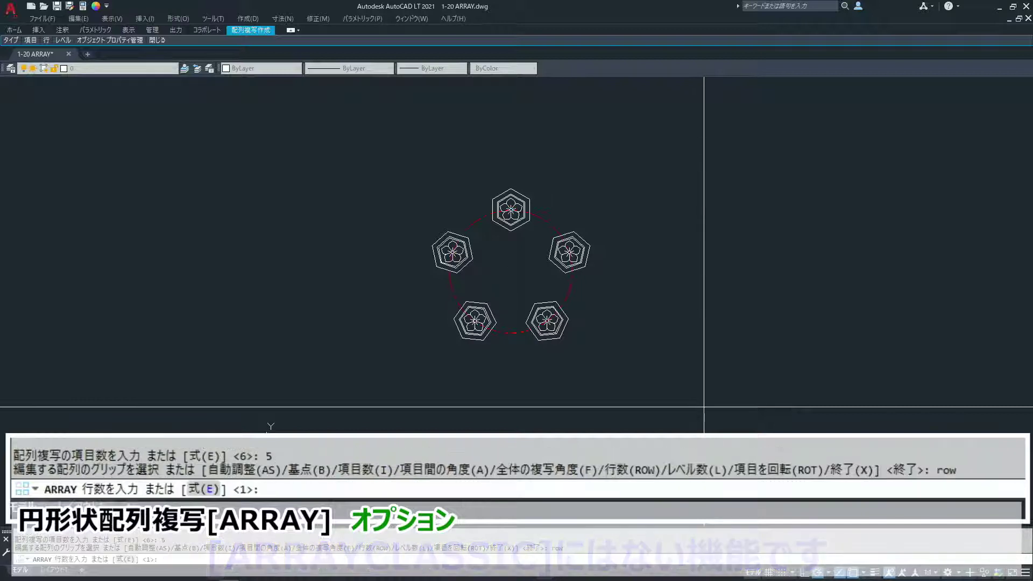
{"action": "type", "text": "3"}
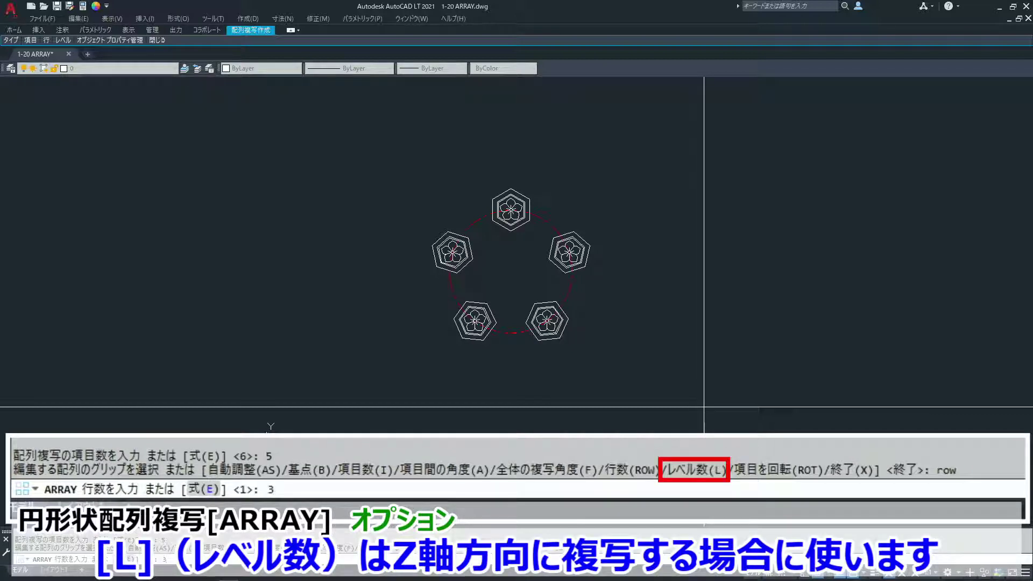
{"action": "key", "text": "Return"}
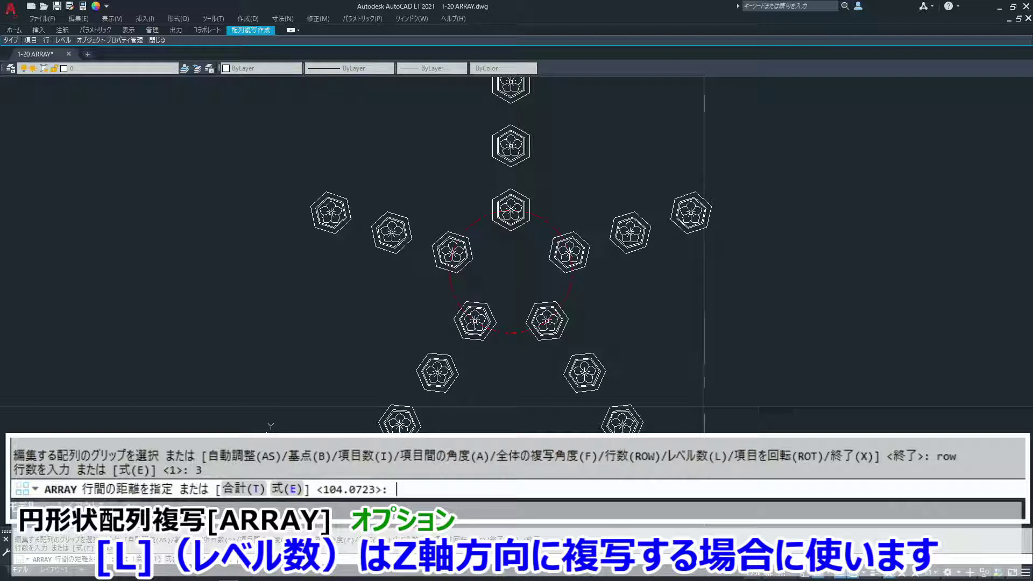
{"action": "type", "text": "6"}
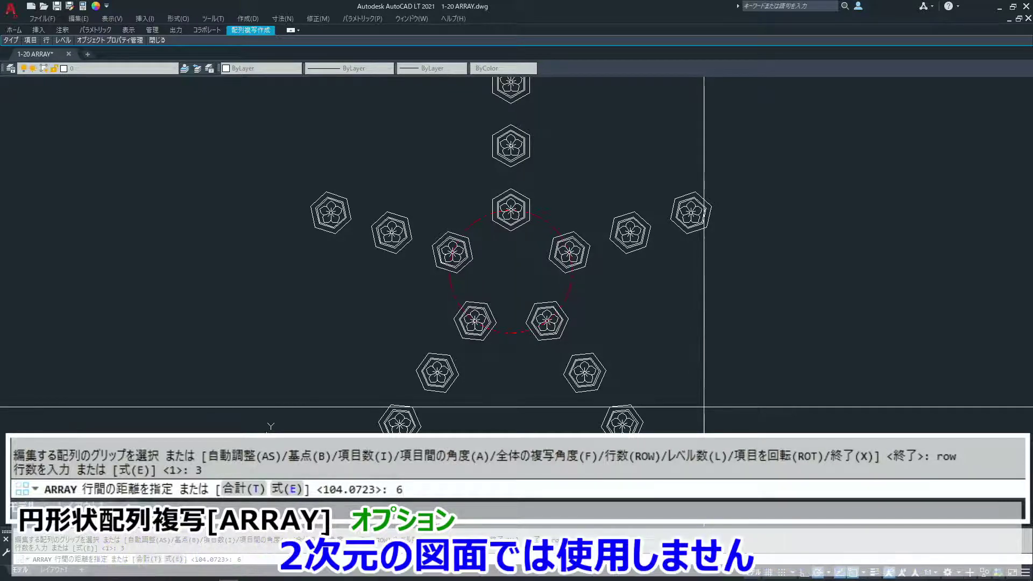
{"action": "key", "text": "BackSpace"}
{"action": "type", "text": "70"}
{"action": "key", "text": "Return"}
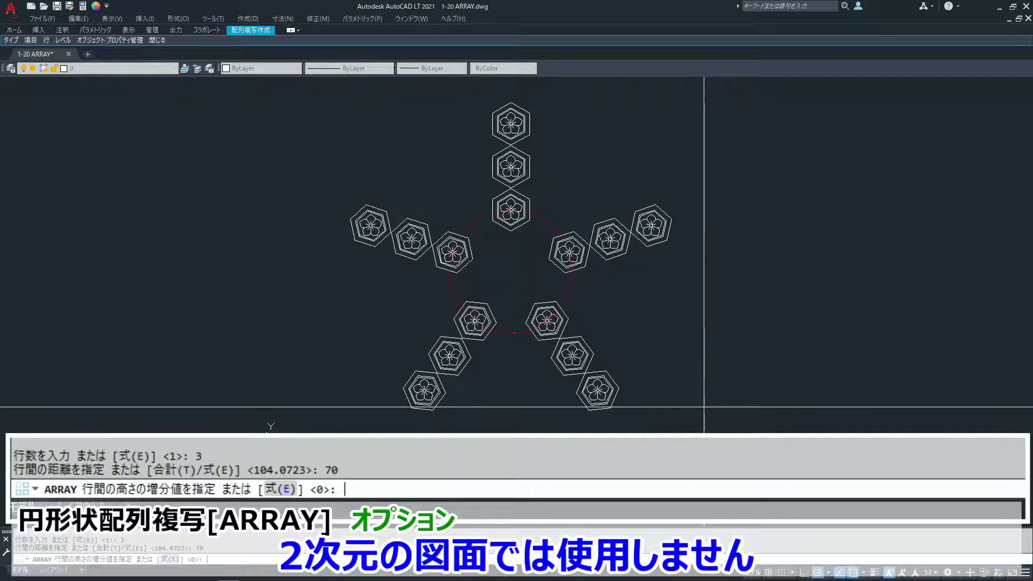
{"action": "key", "text": "Return"}
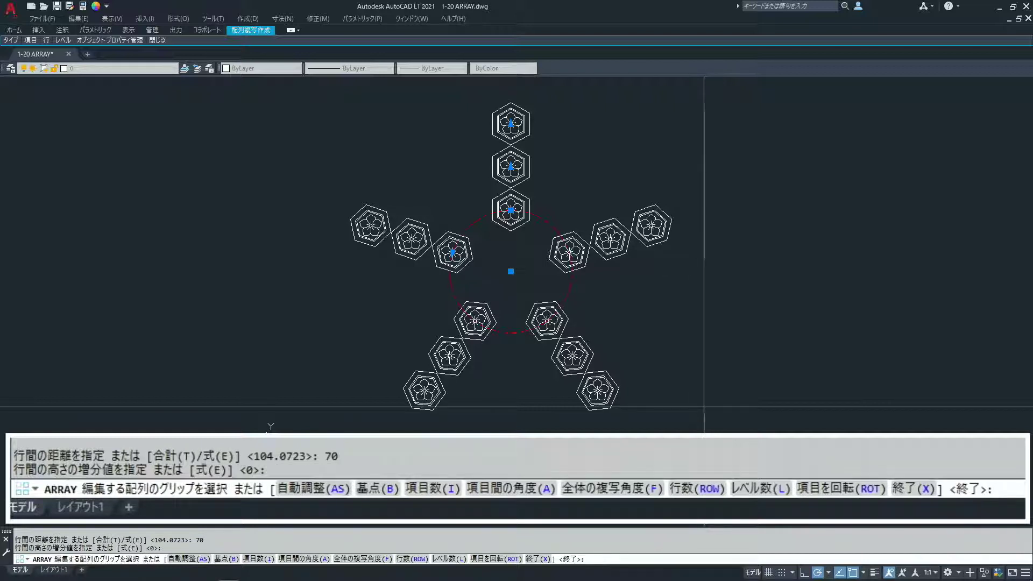
Step: Turn off item rotation (項目を回転) for the polar array and finish the ARRAY command
{"action": "type", "text": "rot"}
{"action": "key", "text": "Return"}
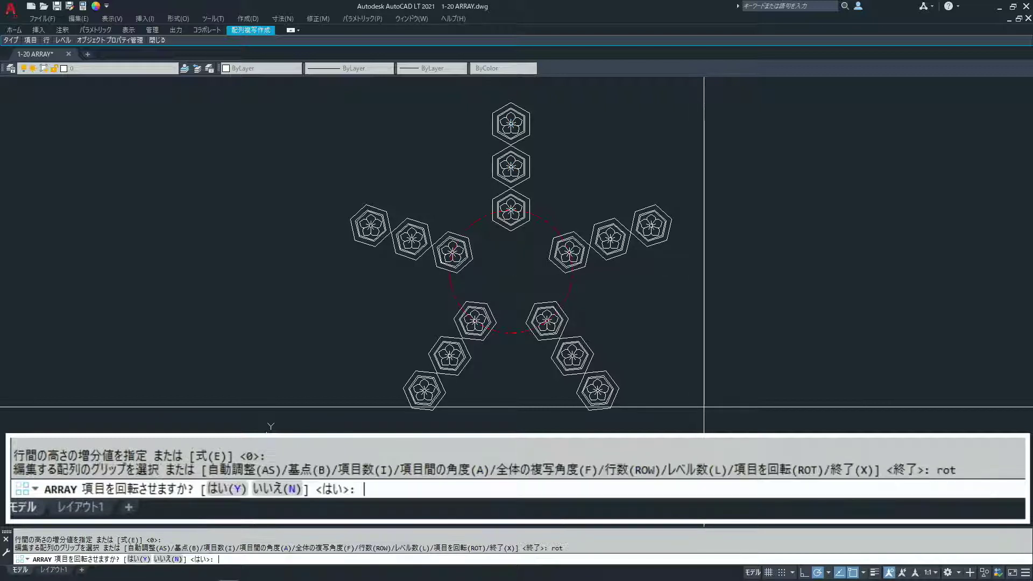
{"action": "type", "text": "n"}
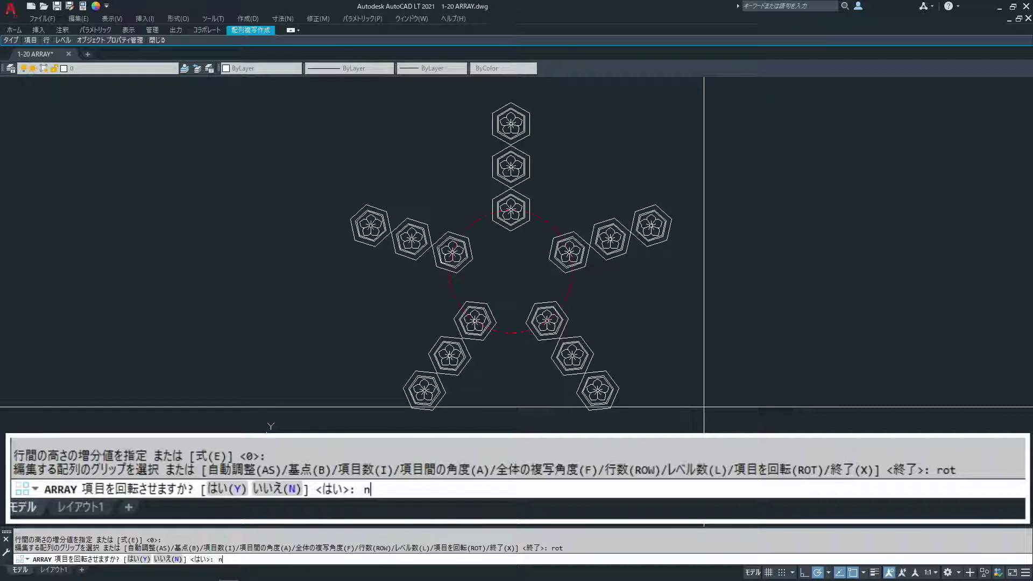
{"action": "key", "text": "Return"}
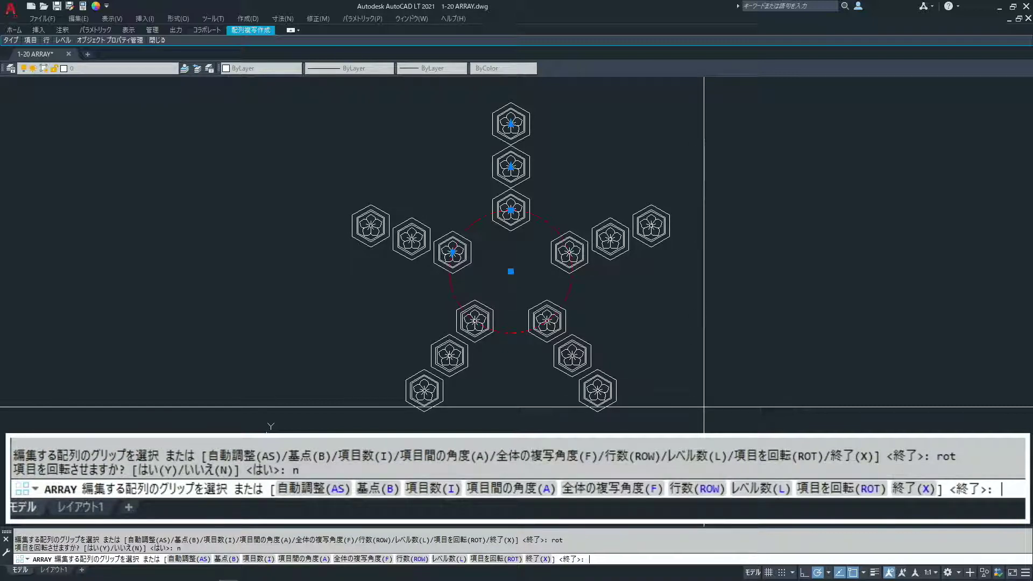
{"action": "key", "text": "Return"}
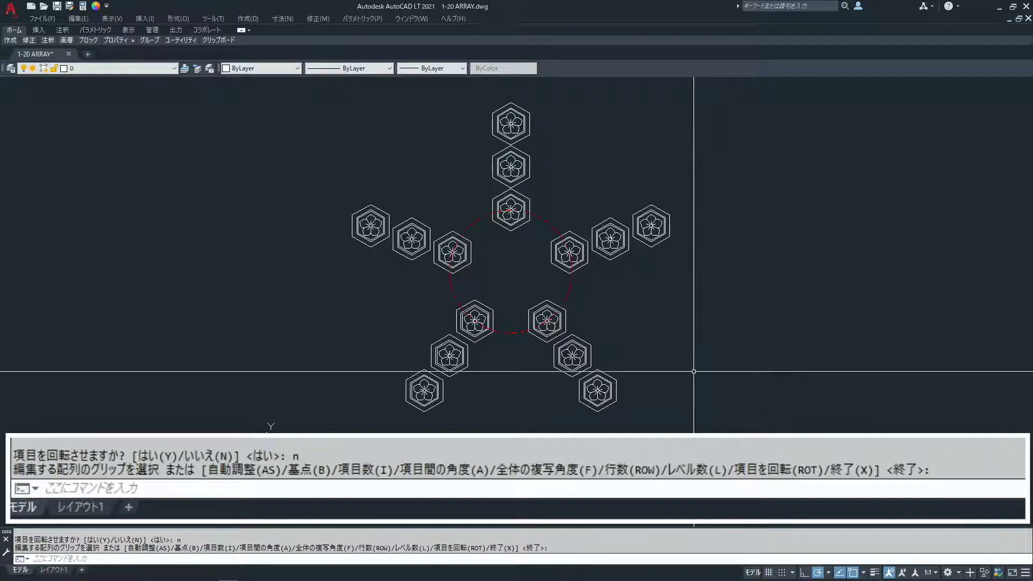